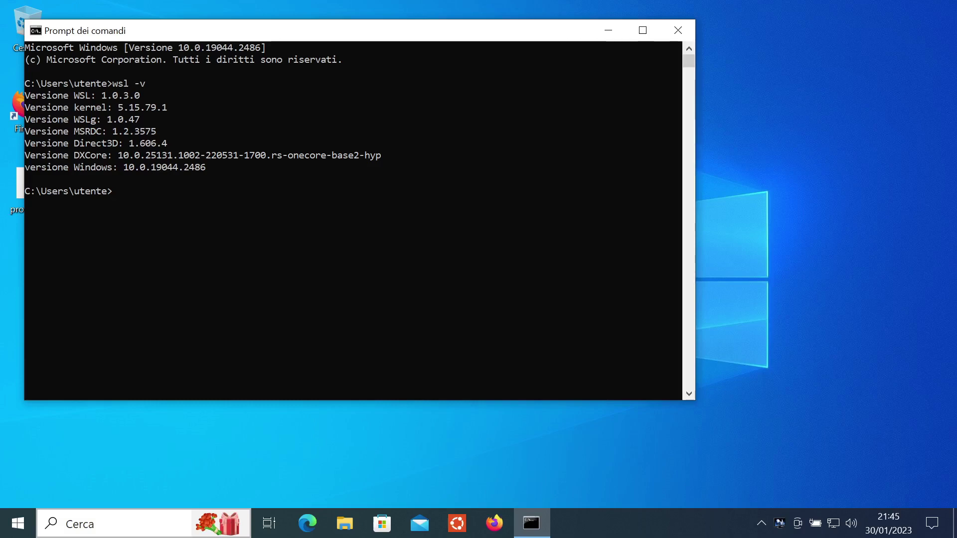
Step: Close the Command Prompt and open an Ubuntu terminal, moving its window clear of the desktop icons
left_click(680, 22)
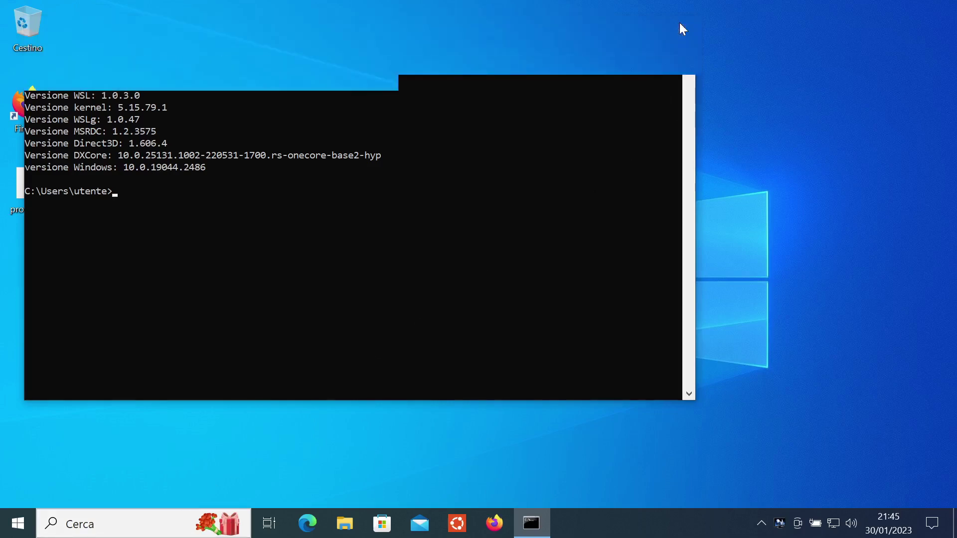
left_click(456, 524)
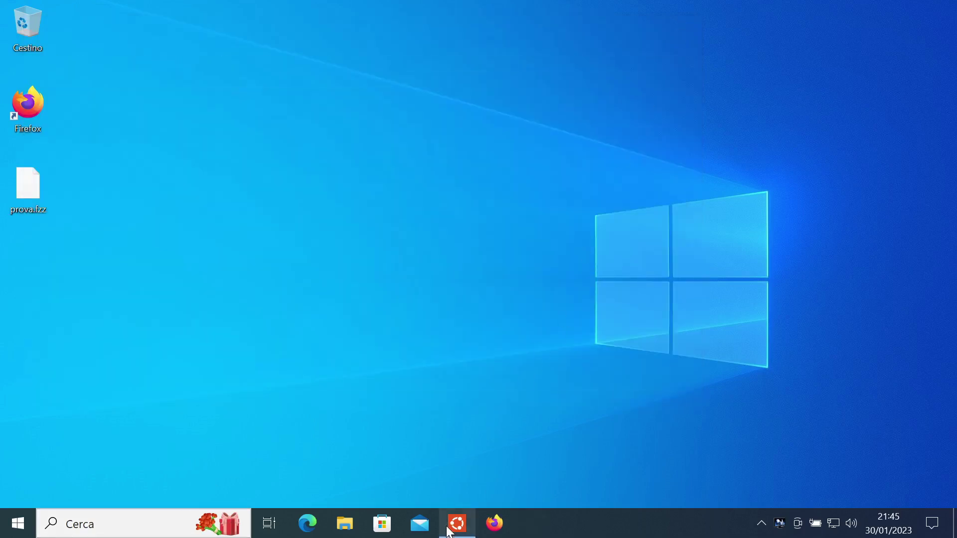
left_click_drag(363, 34, 593, 82)
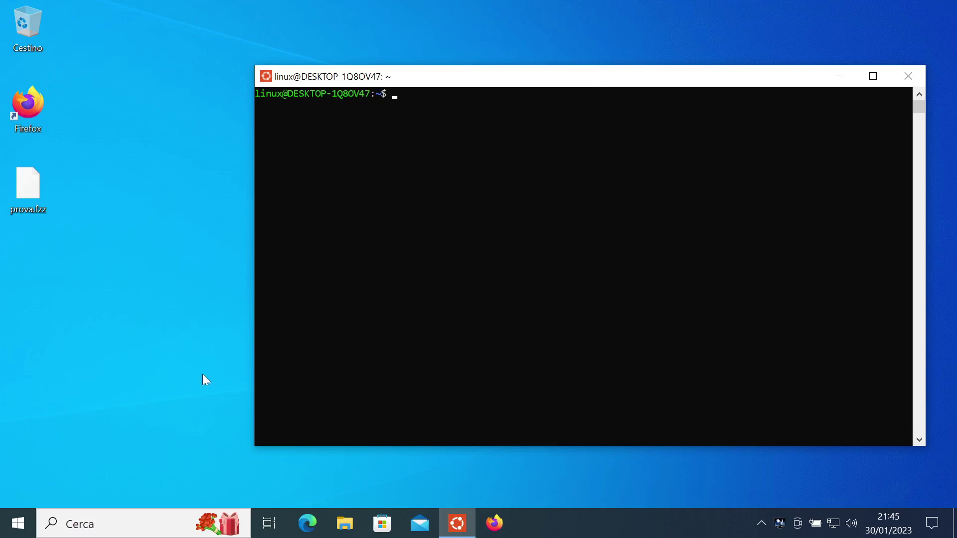
Step: Run explorer \\wsl.localhost to open the WSL network location in File Explorer and check its path
left_click(62, 524)
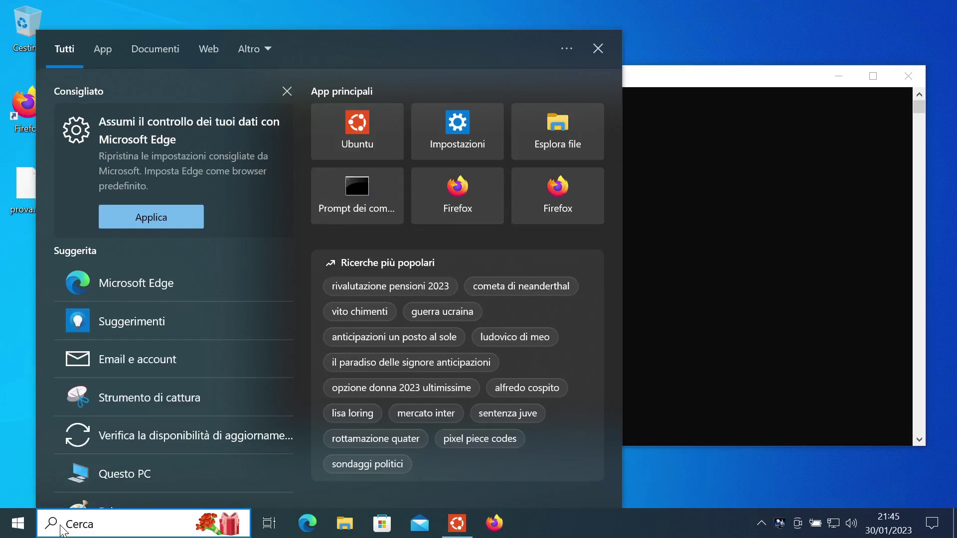
type("explorer")
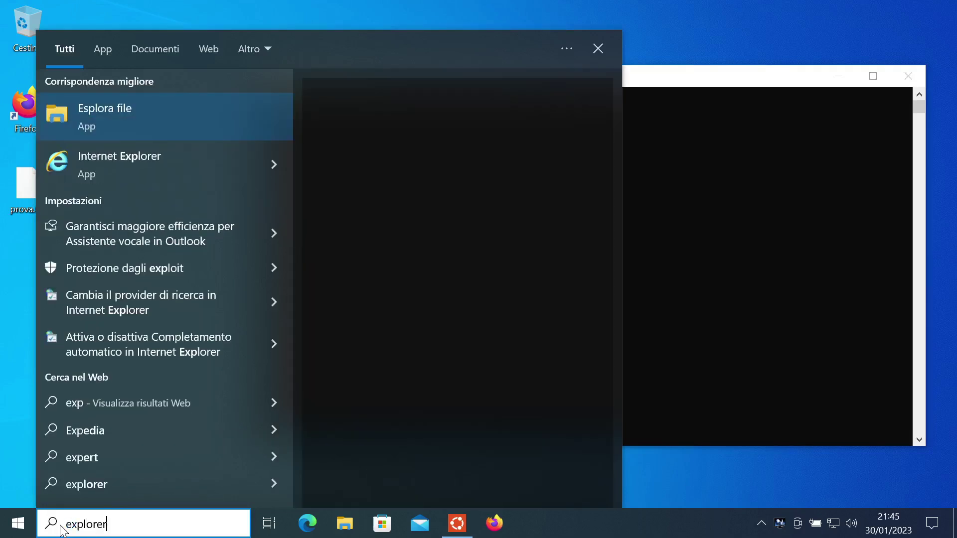
type(" \\ws")
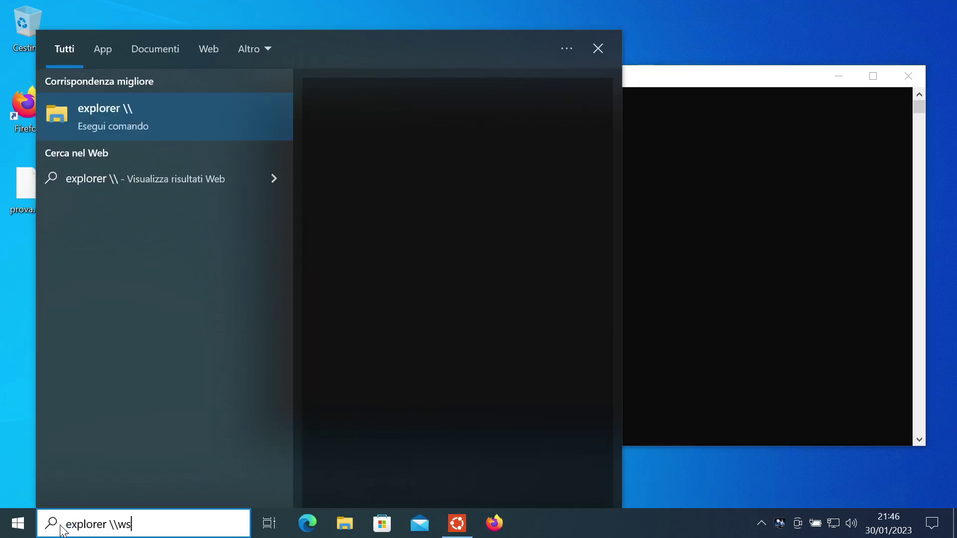
type("l.loc")
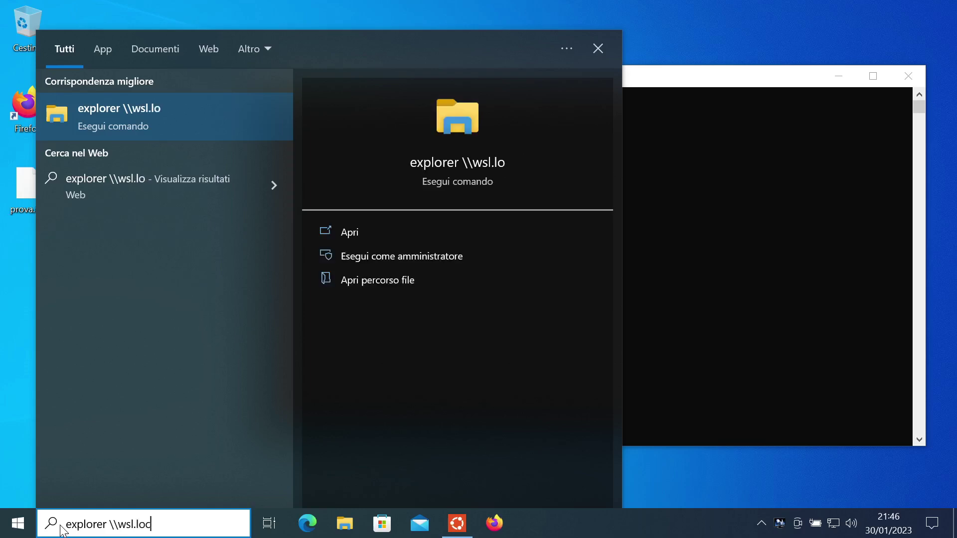
type("alhost")
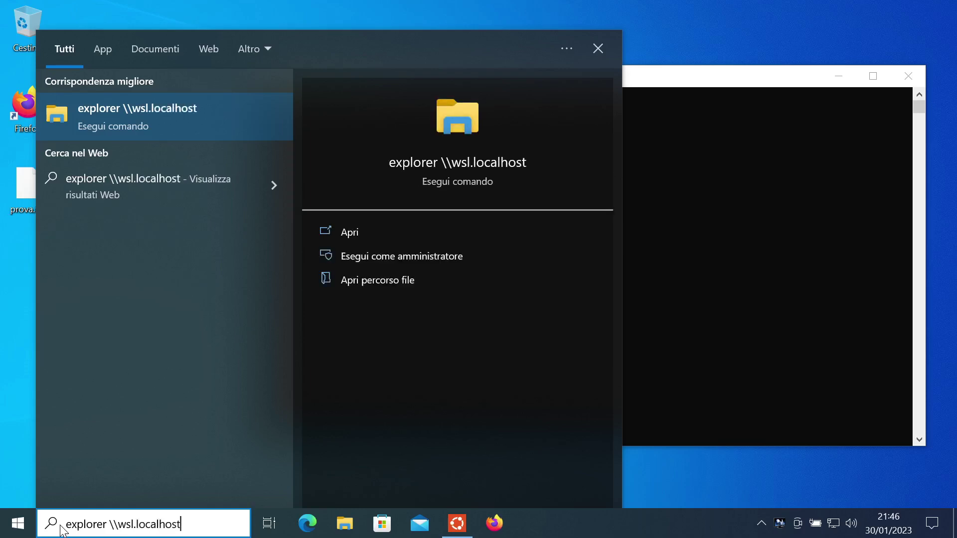
key("Return")
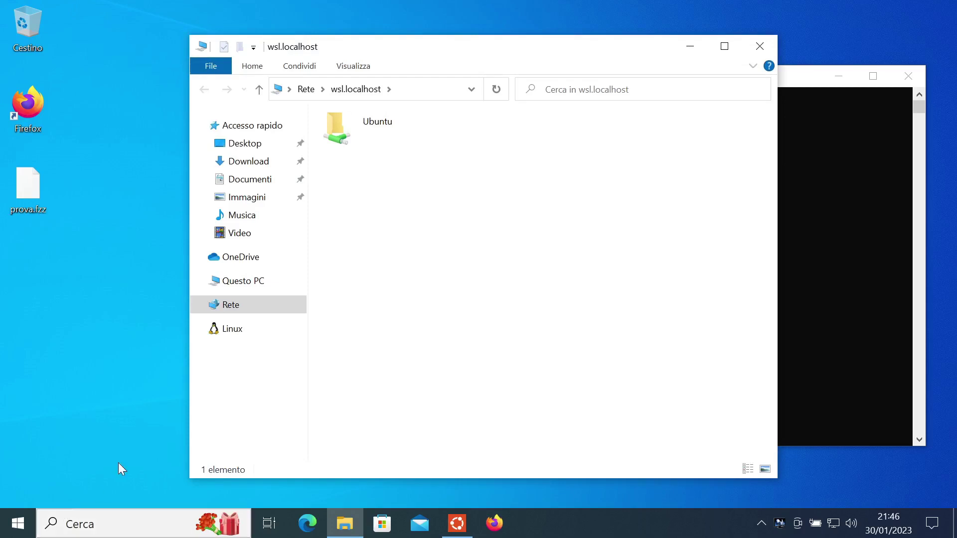
left_click(429, 90)
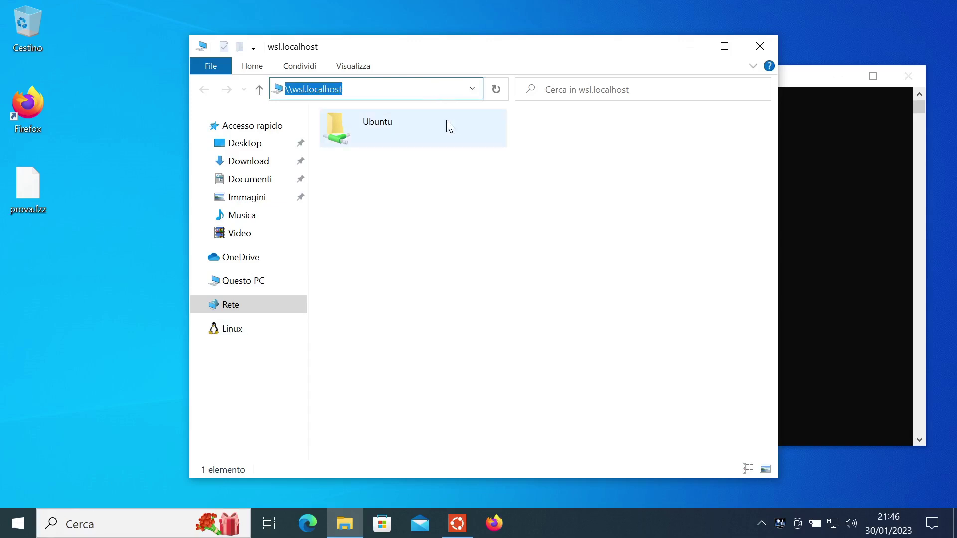
left_click(465, 171)
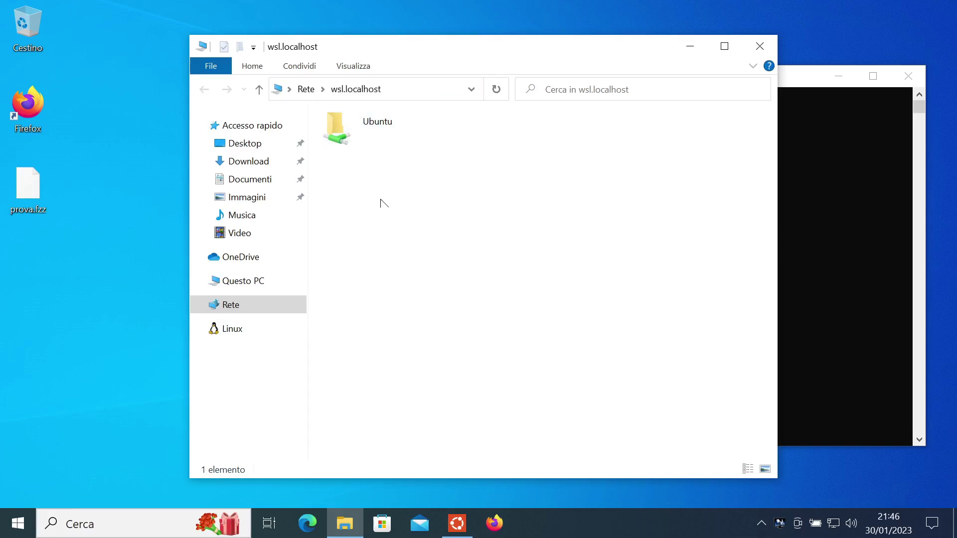
Step: Browse the Ubuntu file system to the home/linux folder
double_click(361, 144)
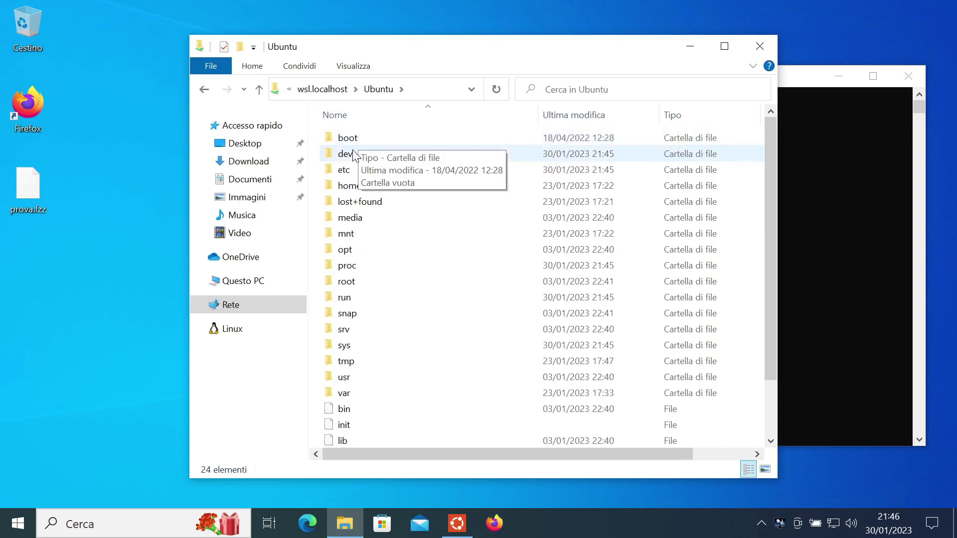
double_click(356, 188)
double_click(354, 142)
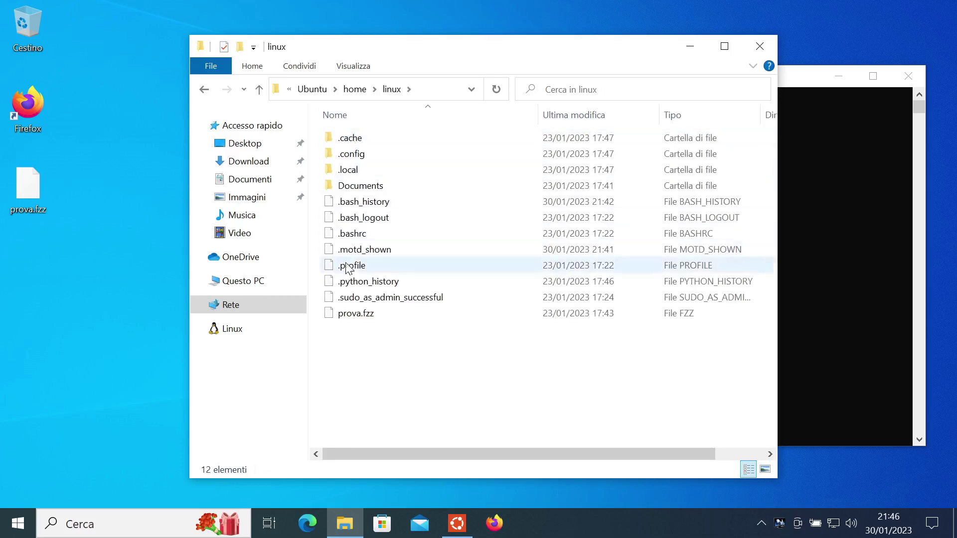
Step: Examine the var/log and etc folders of the Ubuntu file system, returning to its root
left_click(313, 89)
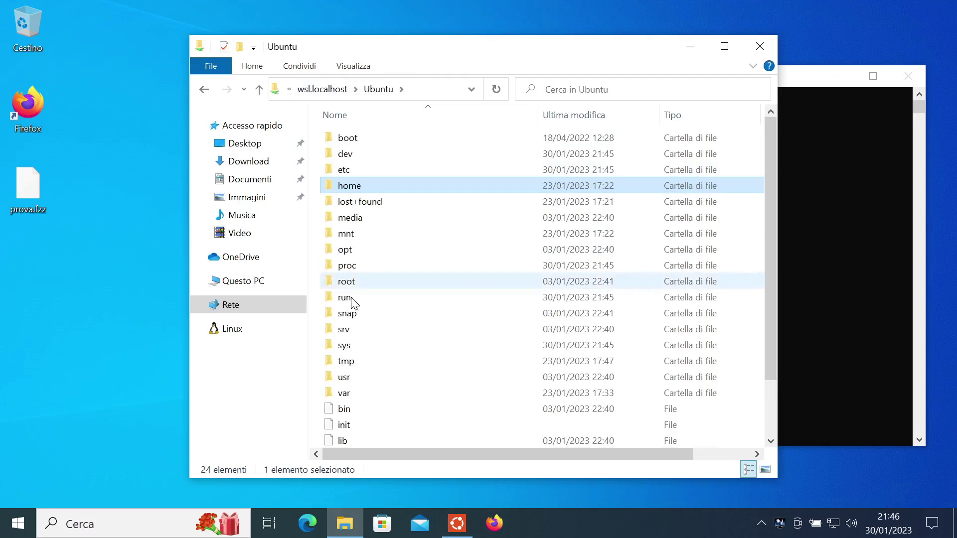
double_click(343, 393)
double_click(349, 235)
left_click(349, 89)
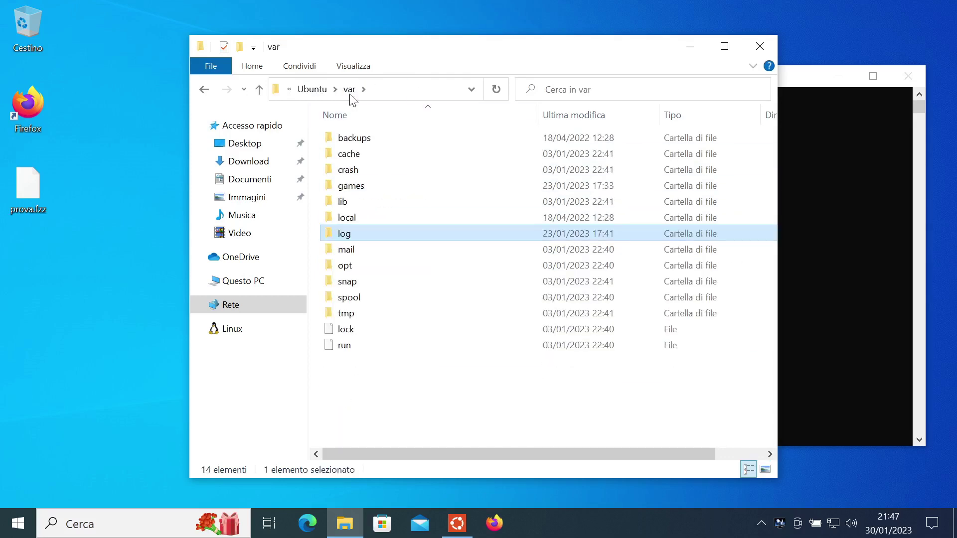
left_click(312, 89)
double_click(347, 170)
left_click_drag(767, 140, 733, 113)
left_click(313, 89)
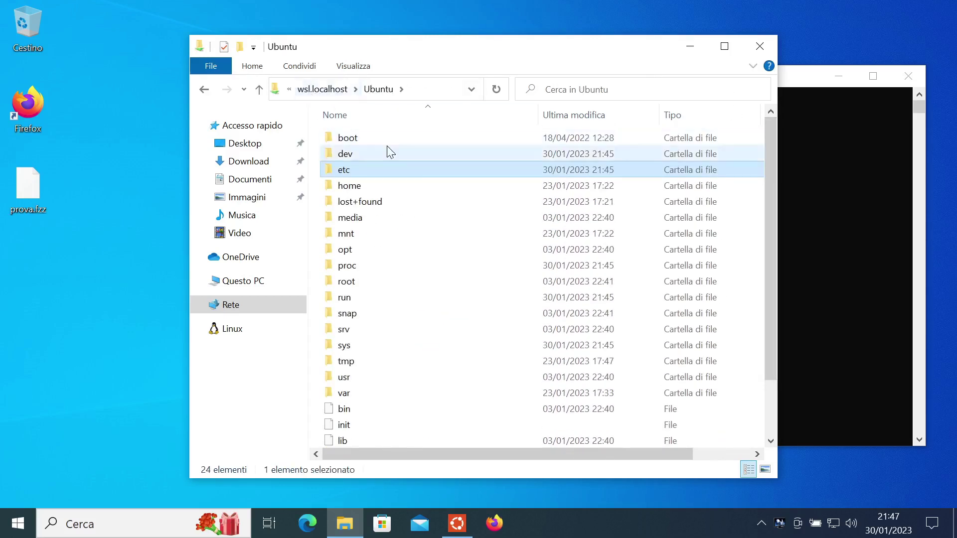
Step: Create a desktop shortcut to the Ubuntu folder in wsl.localhost and close File Explorer
left_click(332, 93)
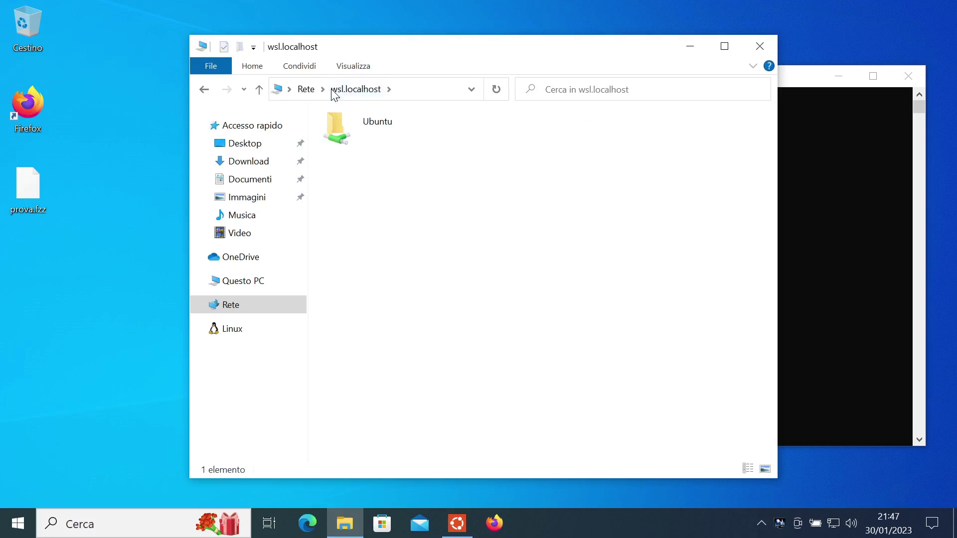
left_click(385, 128)
right_click(385, 126)
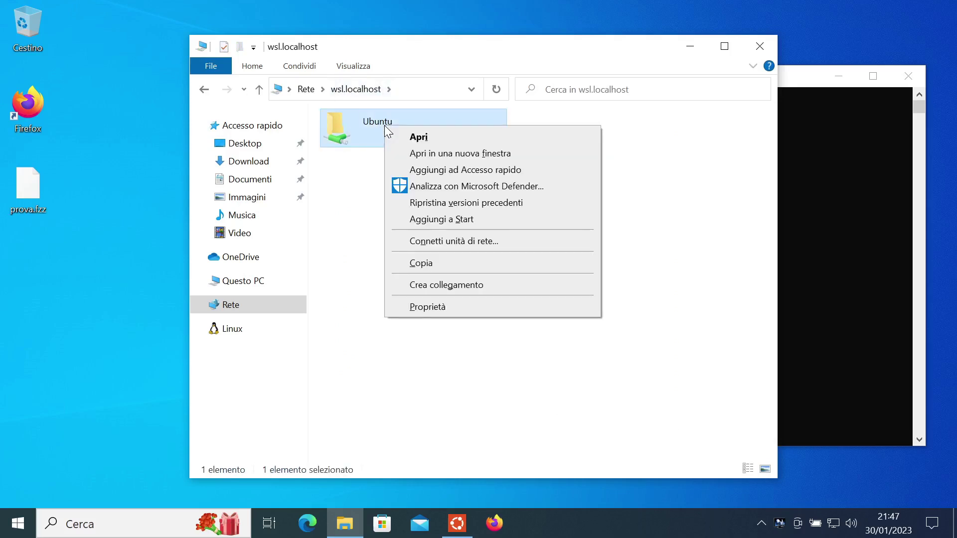
left_click(488, 292)
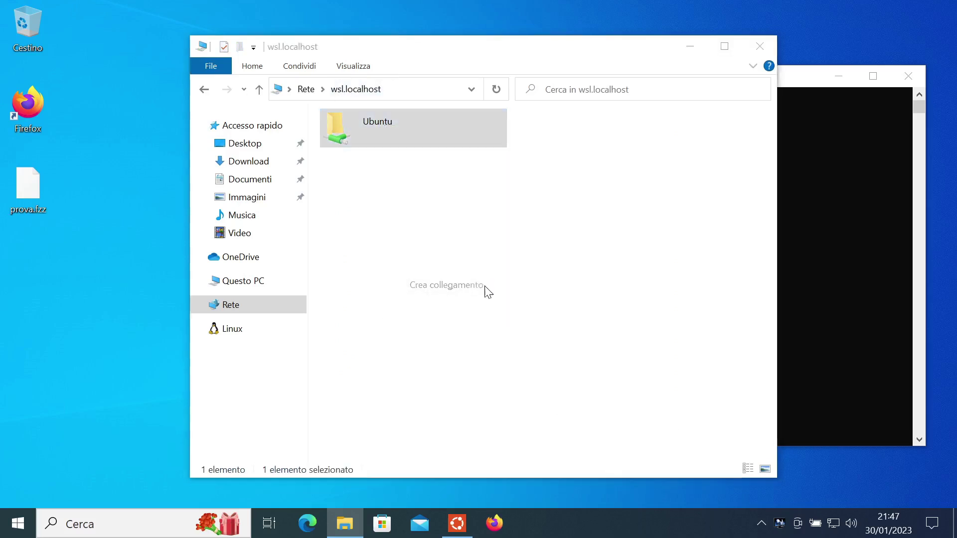
left_click(519, 264)
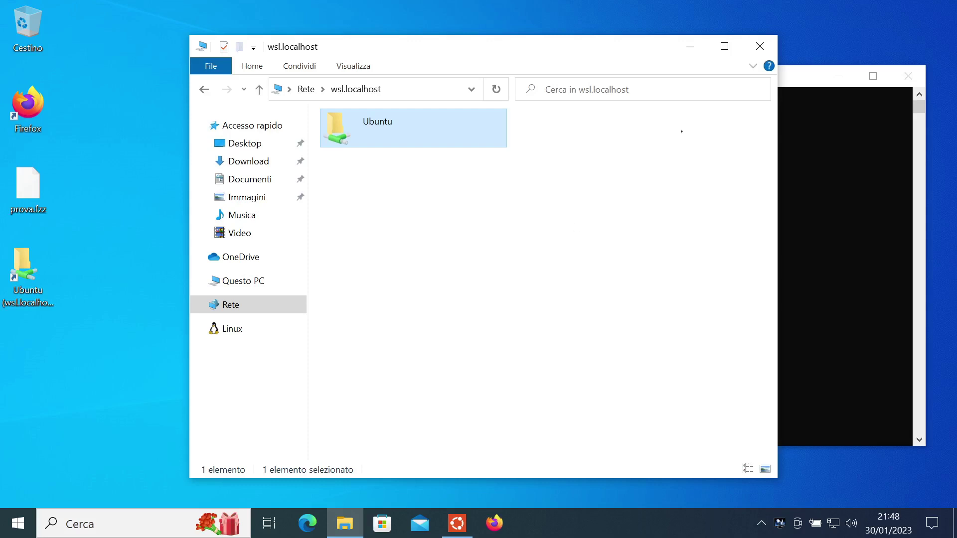
left_click(765, 50)
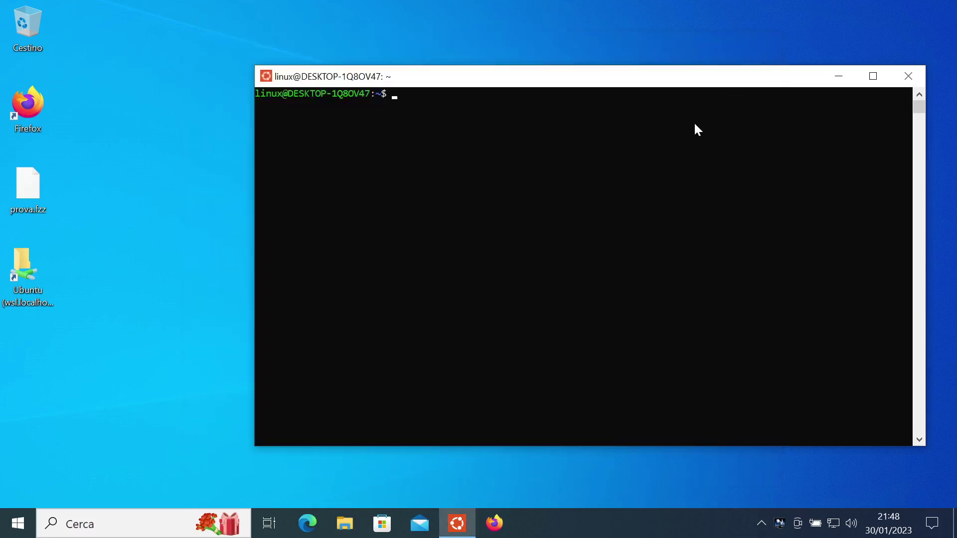
Step: Create a symbolic link to /mnt/c/Users/utente/Desktop in the Linux home directory with ln -s
type("ln -s /mnt/c/Us")
key("Tab")
type("u")
key("Tab")
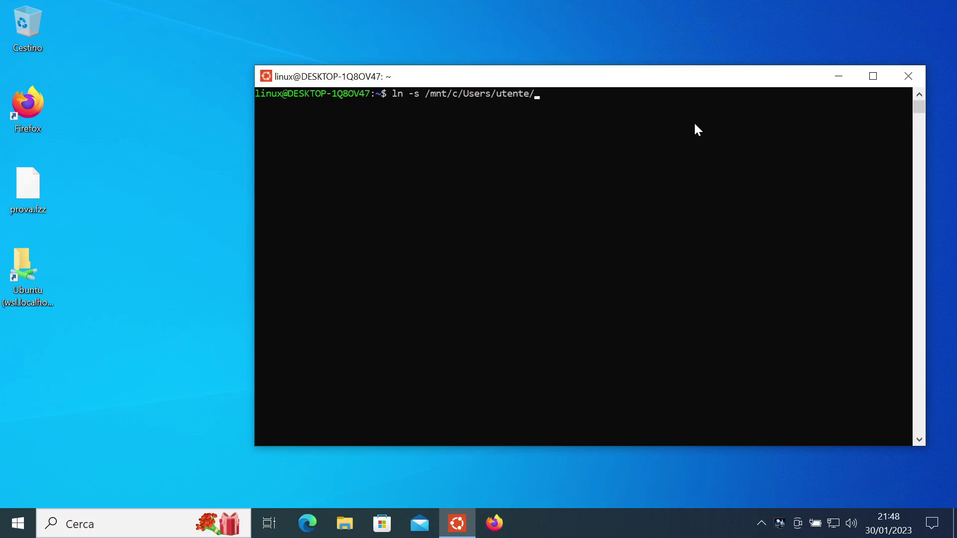
type("Des")
key("Tab")
key("BackSpace")
type(".")
key("Return")
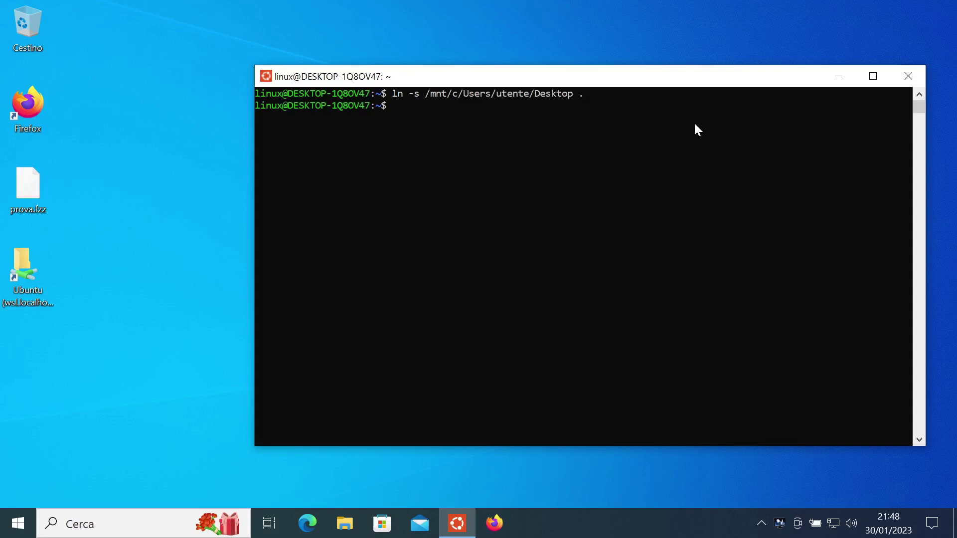
Step: Enter the linked Desktop directory and list its contents in long format
type("cd Desktop")
key("Return")
type("ls -l")
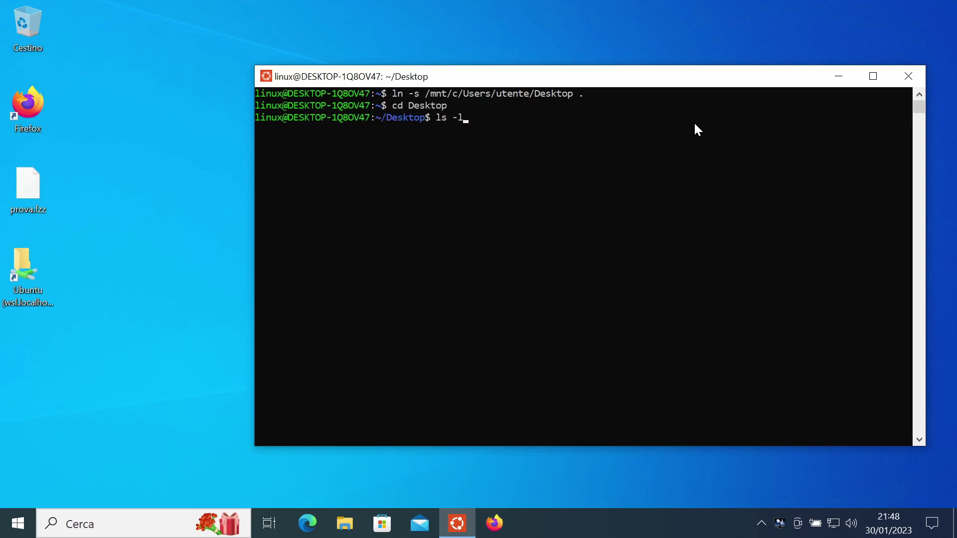
key("Return")
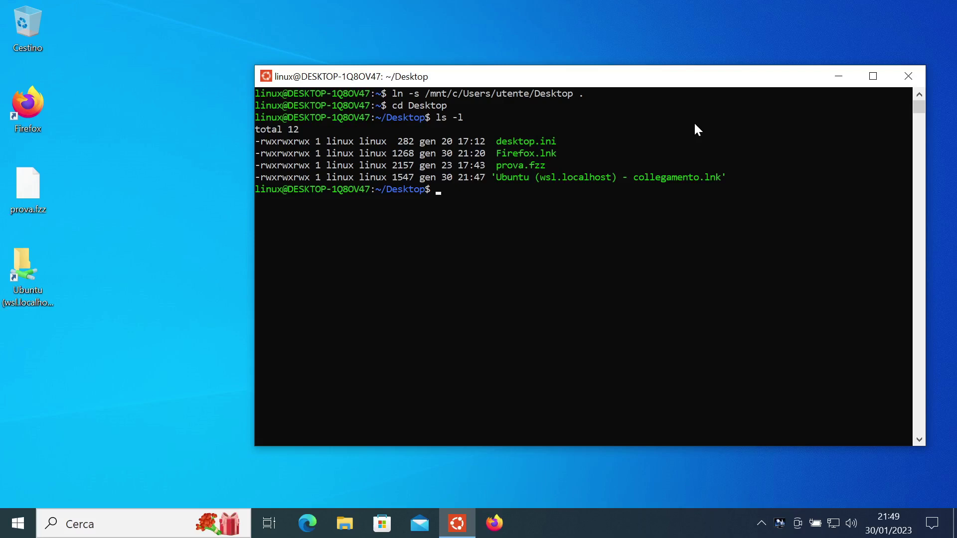
Step: Create the directory /mnt/software with sudo, entering the sudo password
type("sudo mkdir /mnt/software")
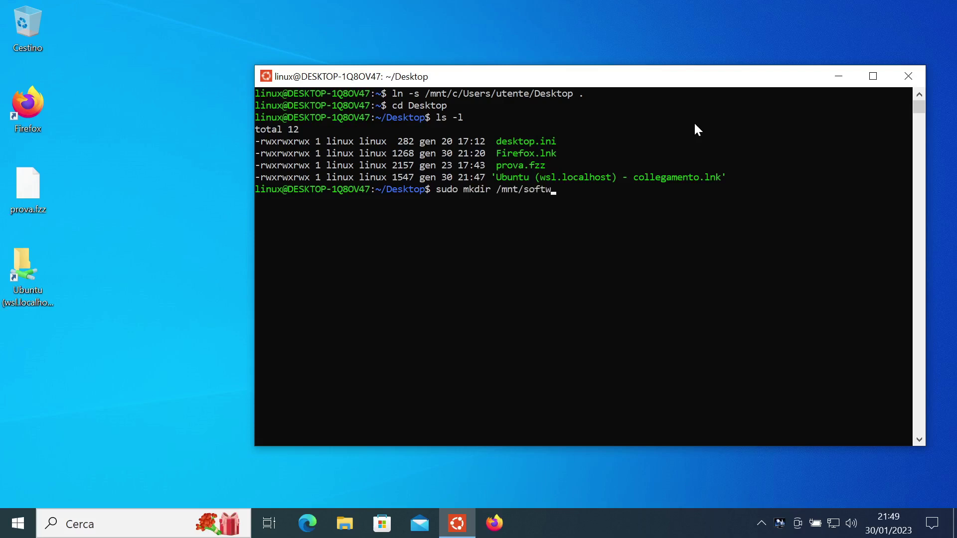
key("Return")
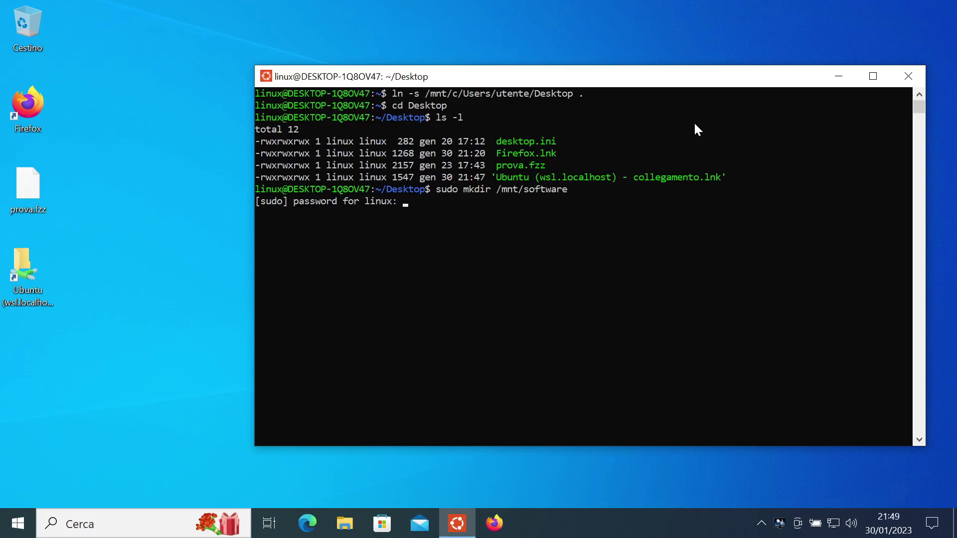
key("Return")
Step: Mount the network share '\\192.168.178.11\software' on /mnt/software using the drvfs type with sudo
type("sudo mo")
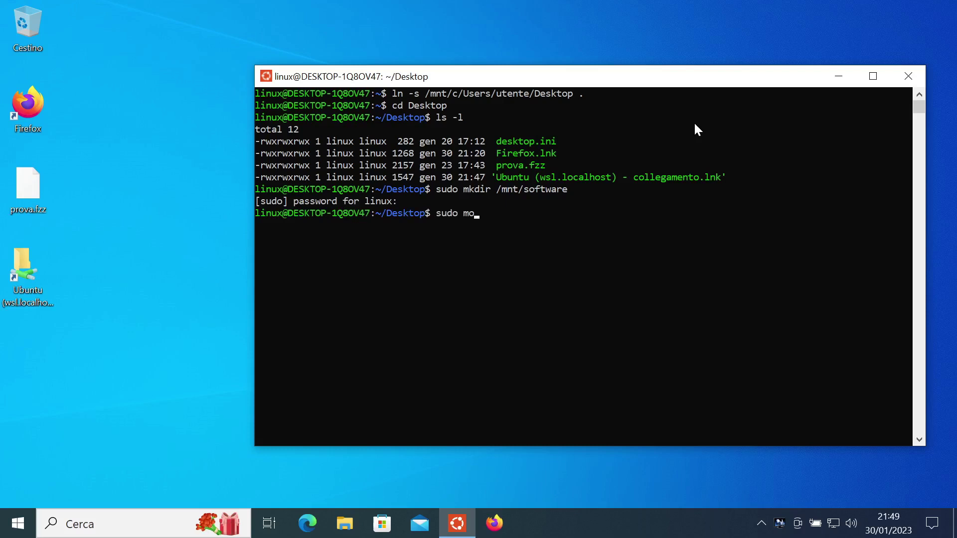
type("unt -t drvfs '\\\\192.168.1")
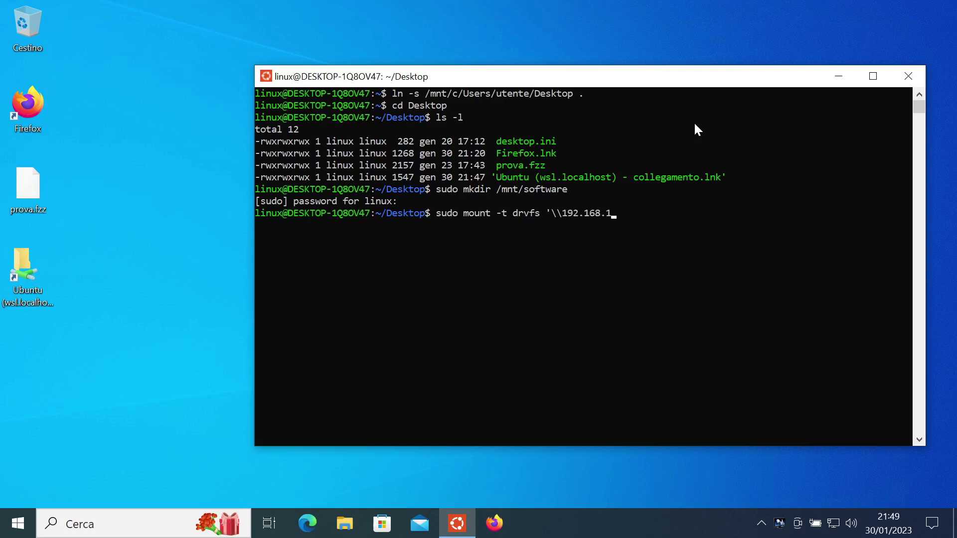
type("78.11\\software' /mnt/")
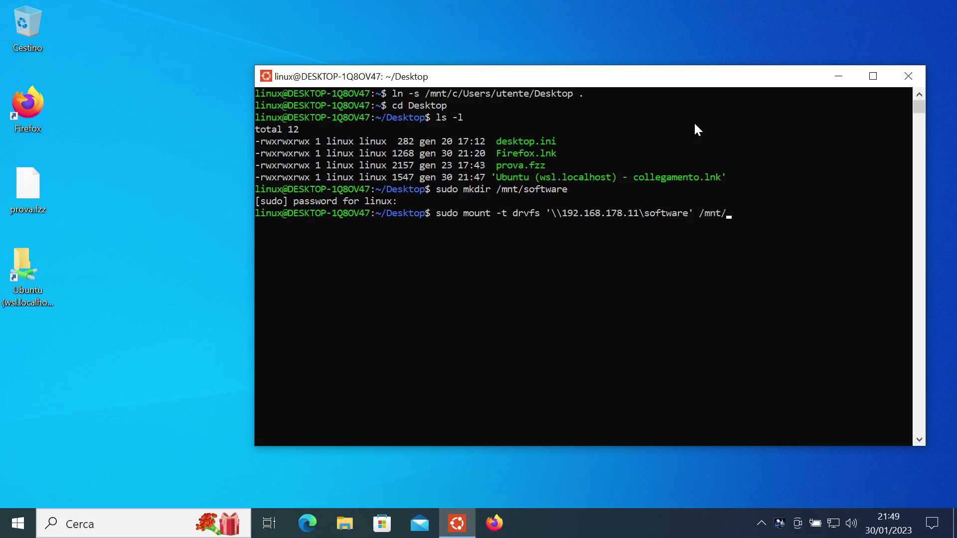
type("software")
key("Return")
Step: List the contents of /mnt/software in long format
type("l")
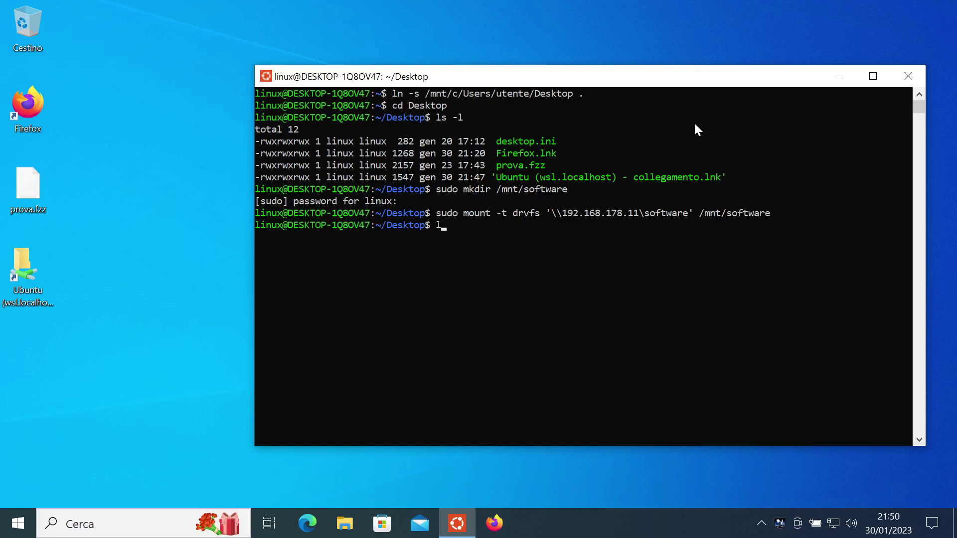
type("s -l /mnt/software")
key("Return")
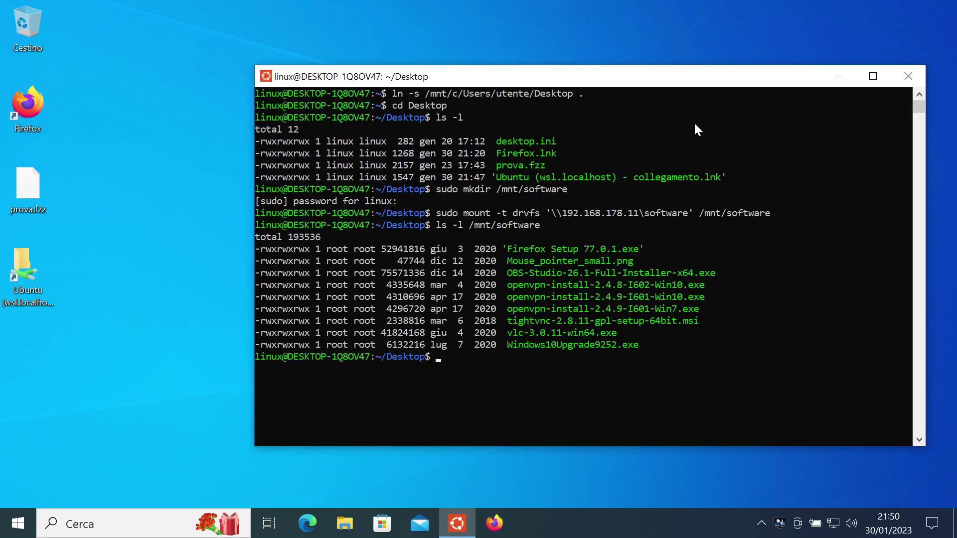
Step: Try to install the cifs-utils package with sudo apt
type("sudo apt install cifs-utils")
key("Return")
key("Return")
Step: Update the apt package lists and install the cifs-utils package
type("sudo apt update")
key("Return")
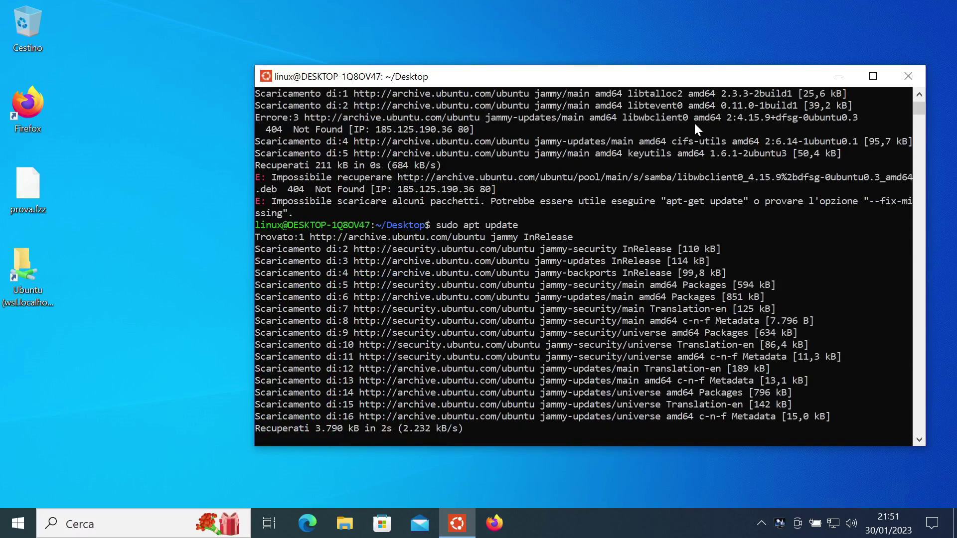
key("Up")
key("Up")
key("Return")
key("Return")
Step: Create /mnt/software2 and mount //192.168.178.11/software on it as cifs with sudo, submitting the share password
type("sudo mkdir /mnt/software2")
key("Return")
type("sudo mount -t cifs //192.168.178.11/software /mnt/software2")
key("Return")
key("Return")
Step: Check the cifs mount by listing /mnt/software2 and displaying the system's file systems with df and mount
type("ls -l /mnt/software2")
key("Return")
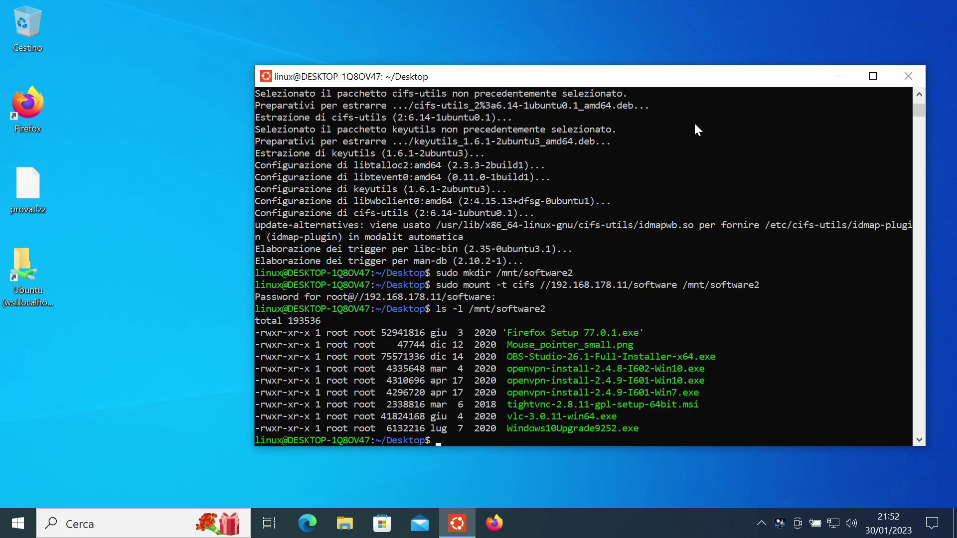
type("df")
key("Return")
type("mount")
key("Return")
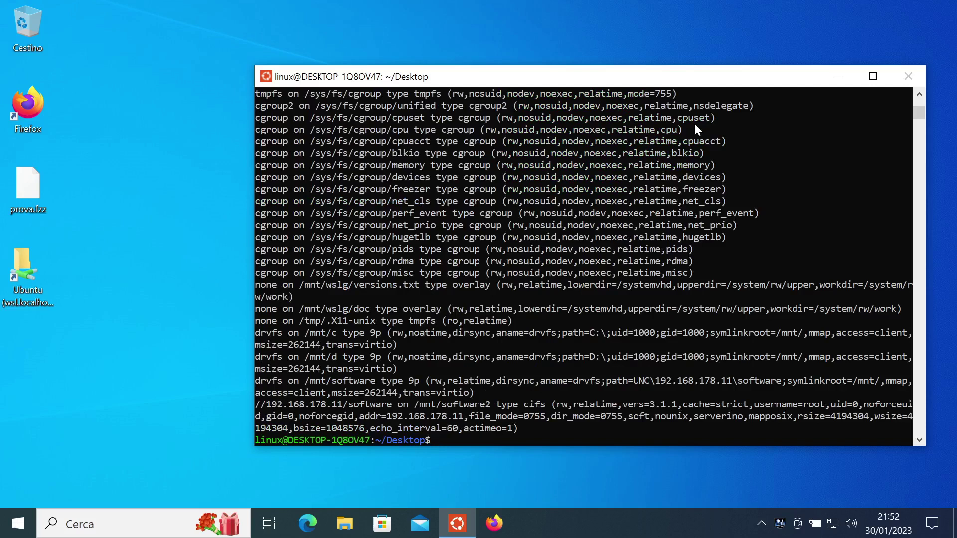
Step: Install the libapache2-mod-php package with sudo apt and start the apache2 service
key("ctrl+l")
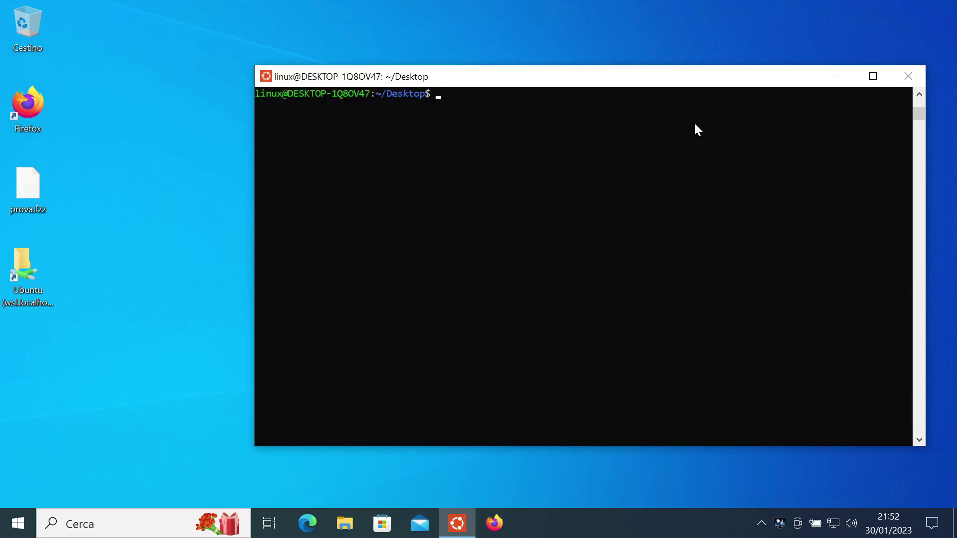
type("sudo apt install lib")
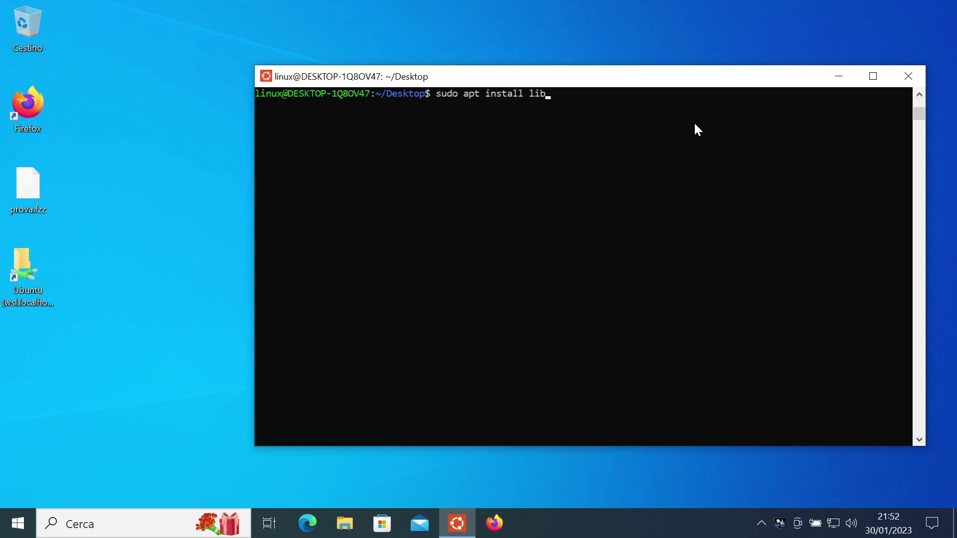
type("apache2-mod-php")
key("Return")
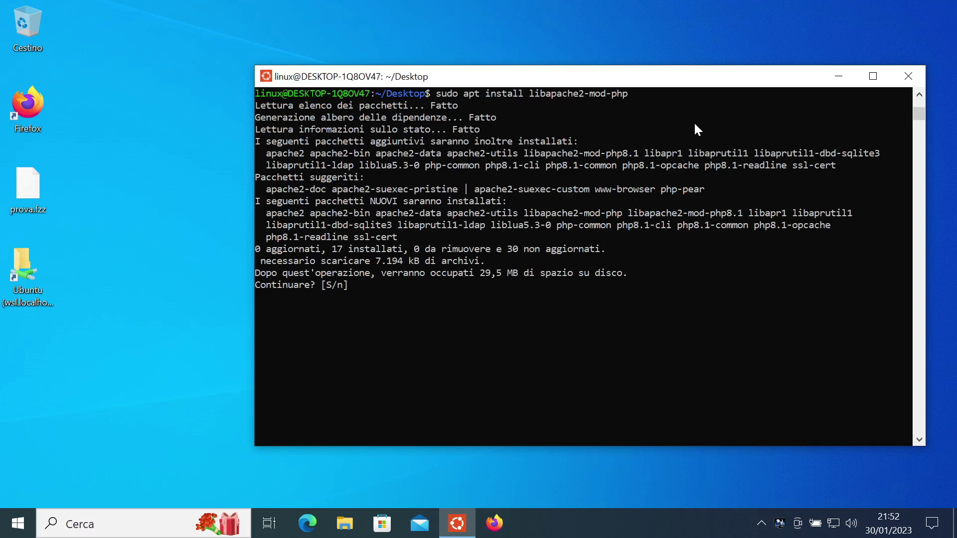
key("Return")
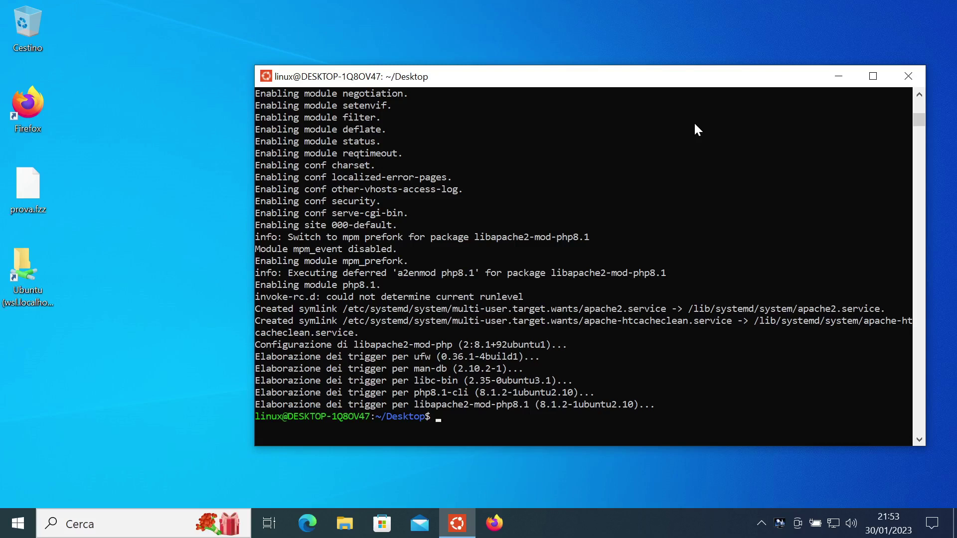
type("sudo service apache2 start")
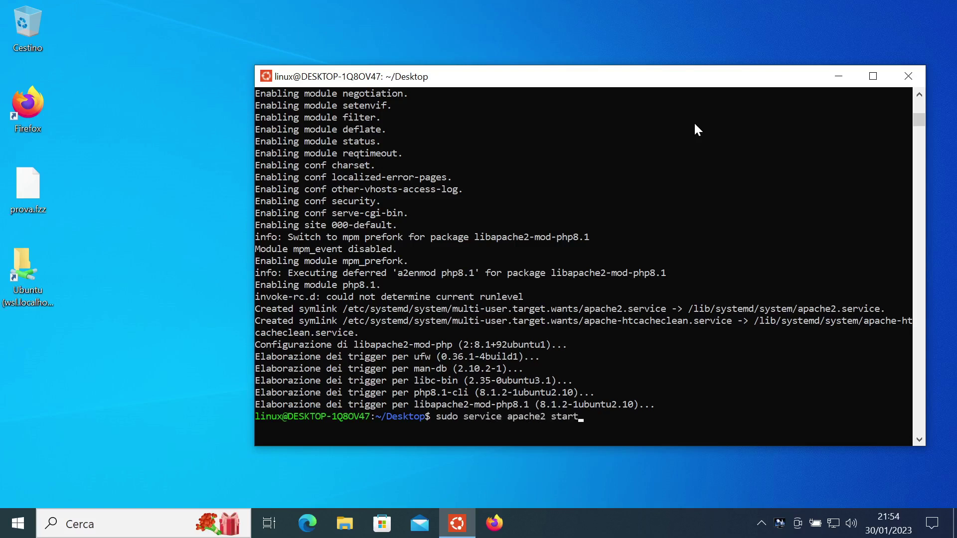
key("Return")
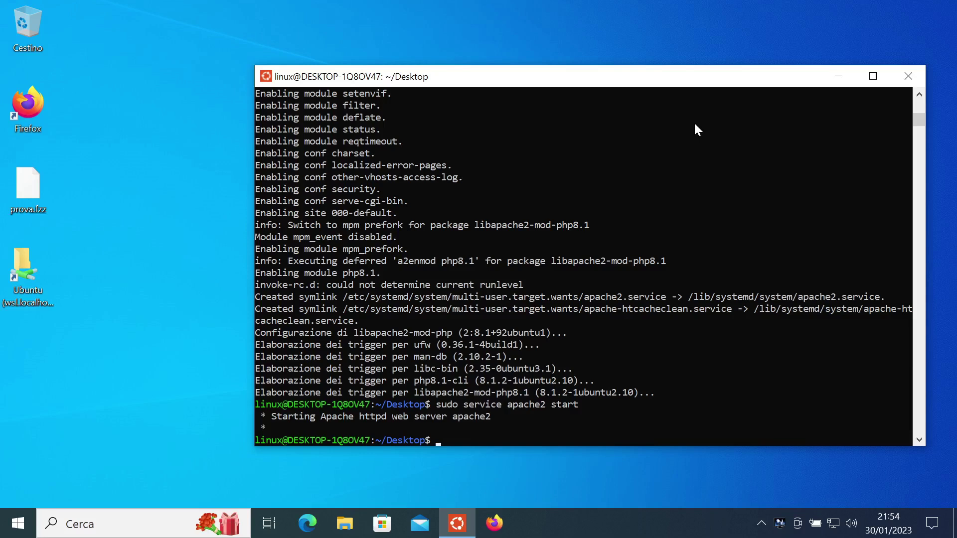
Step: List Ubuntu's network interfaces with ip address and its short form ip a, and highlight the eth0 inet address
type("ip address")
key("Return")
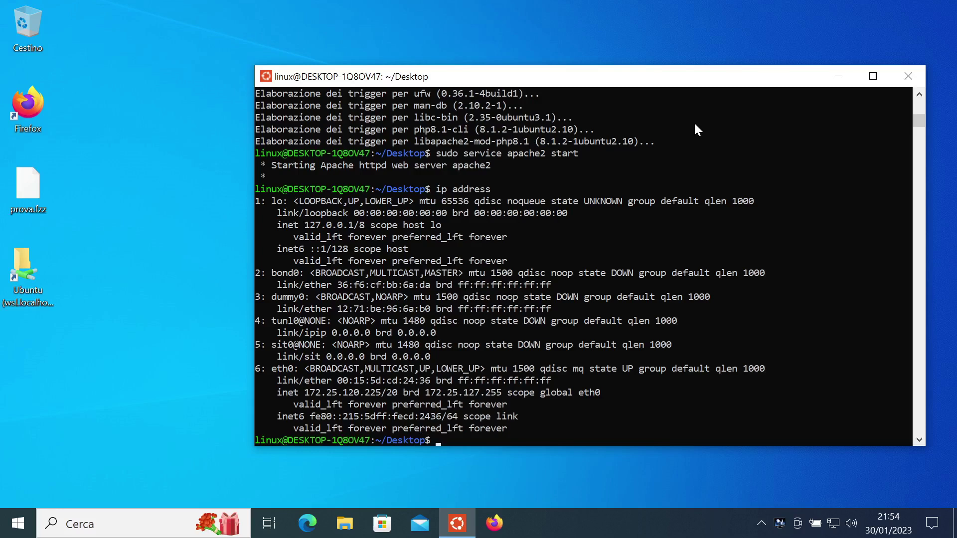
type("ip a")
key("Return")
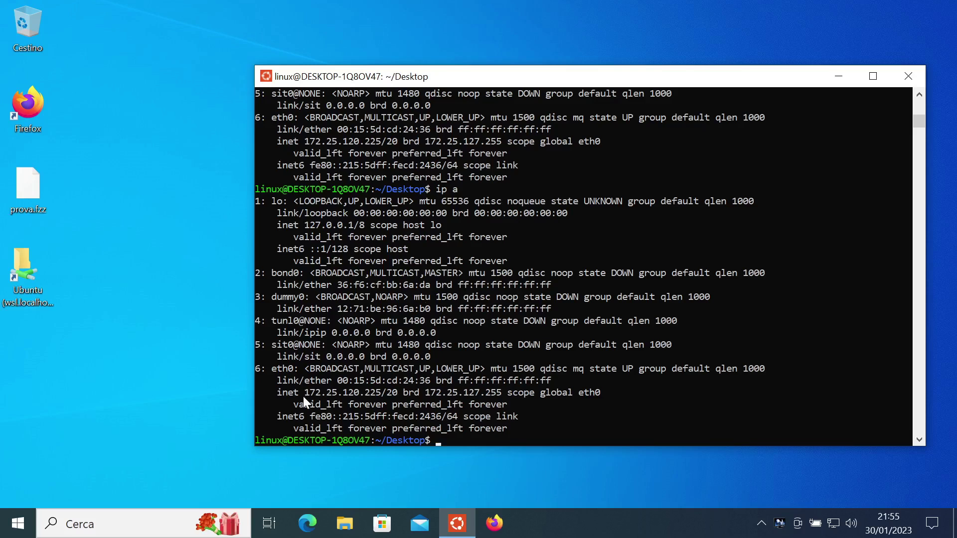
left_click_drag(299, 392, 385, 391)
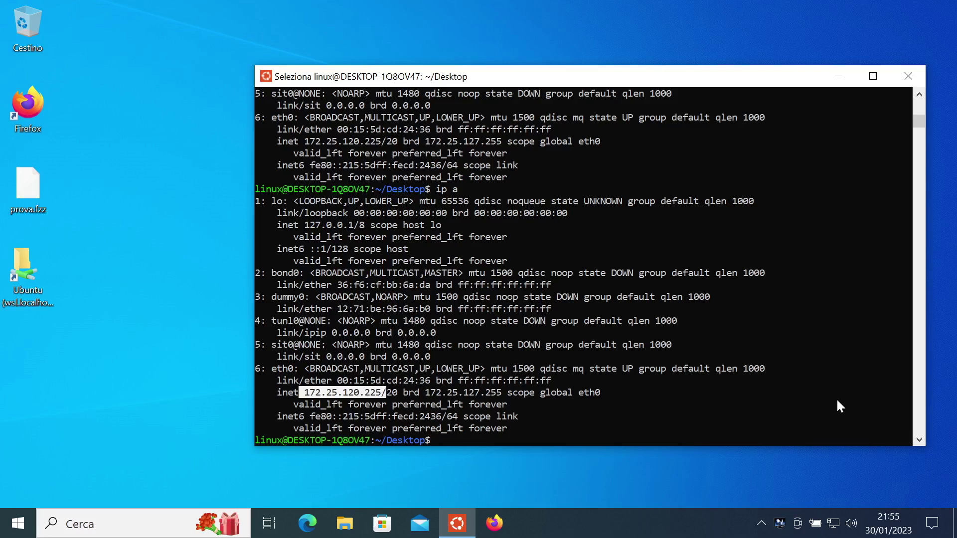
Step: Display the routing table with ip route and its short form ip r, and highlight the source IP address
type("ip route")
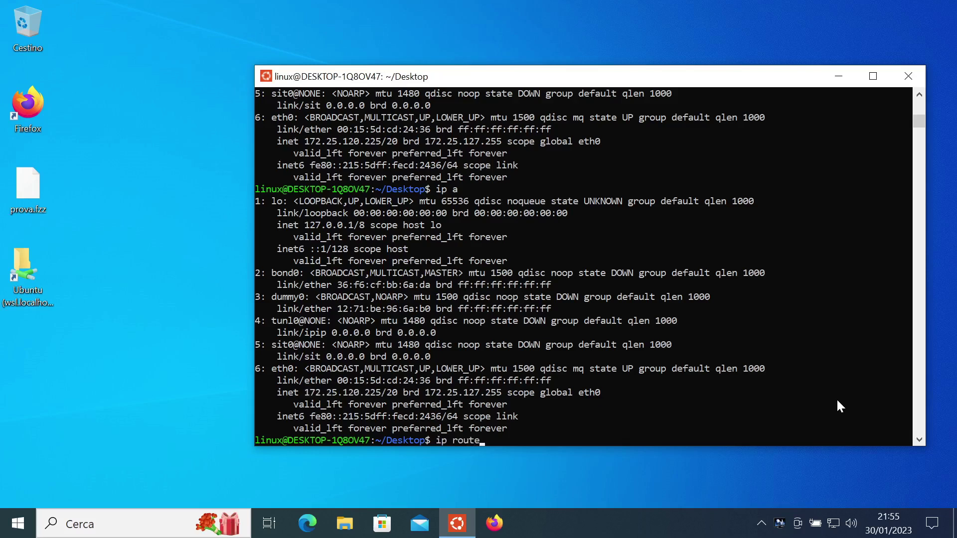
key("Return")
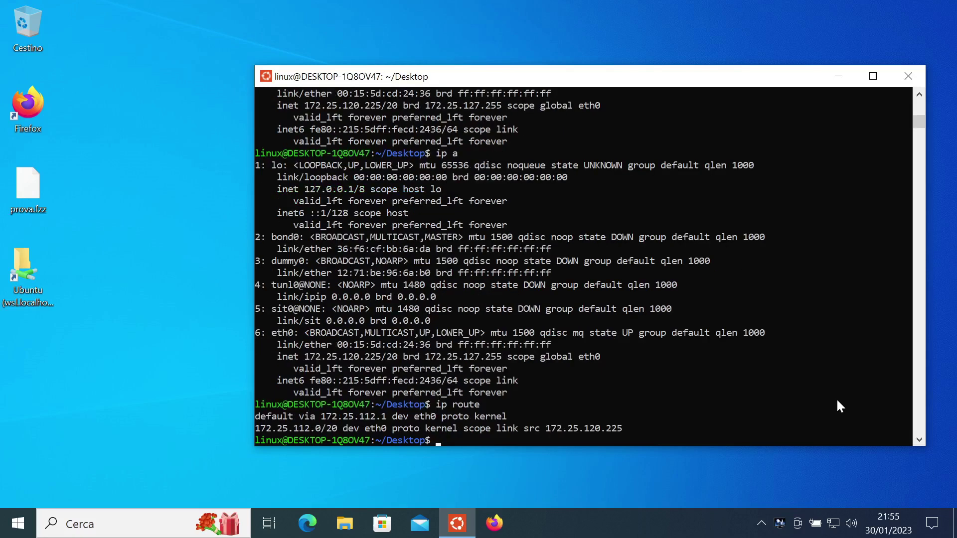
type("ip r")
key("Return")
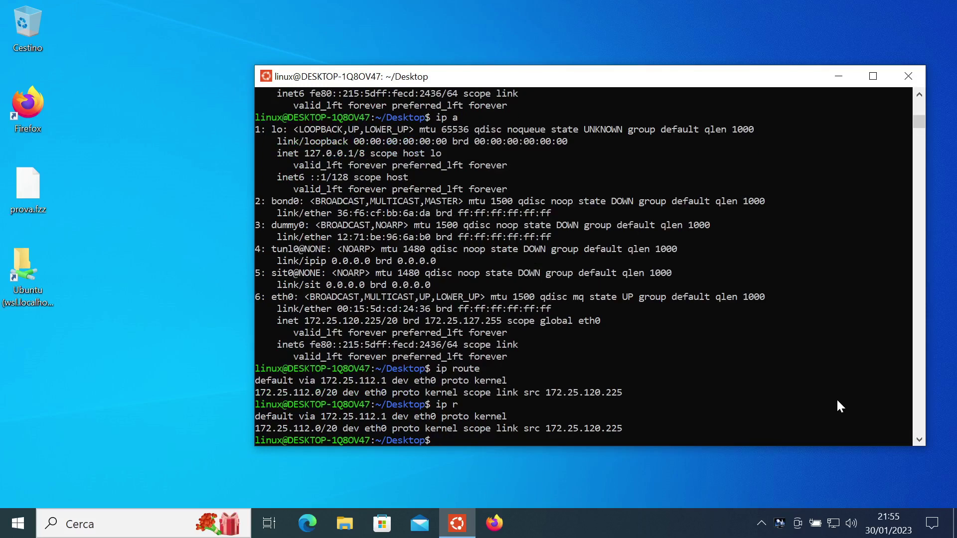
left_click_drag(546, 427, 593, 432)
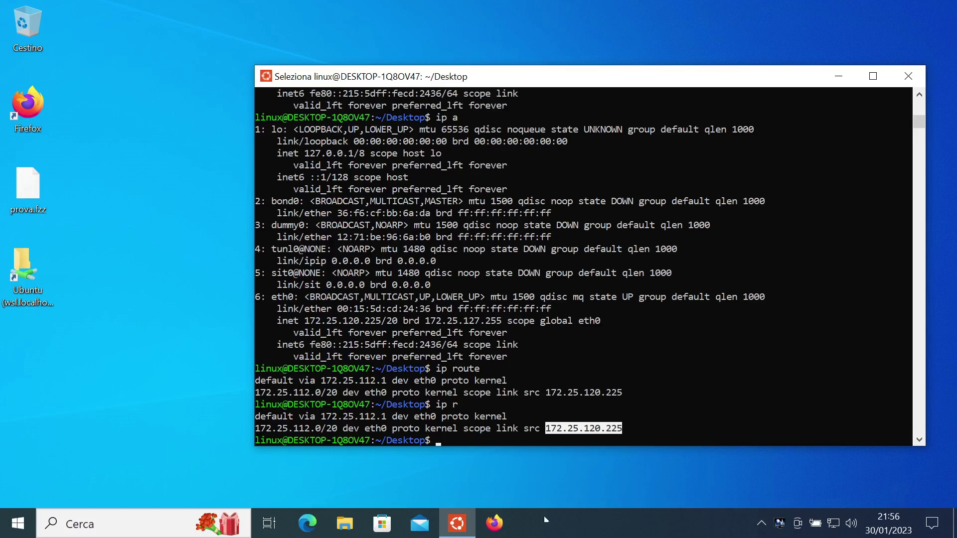
Step: Switch to Firefox and open 172.25.120.225 to view the web server's default page
left_click(495, 529)
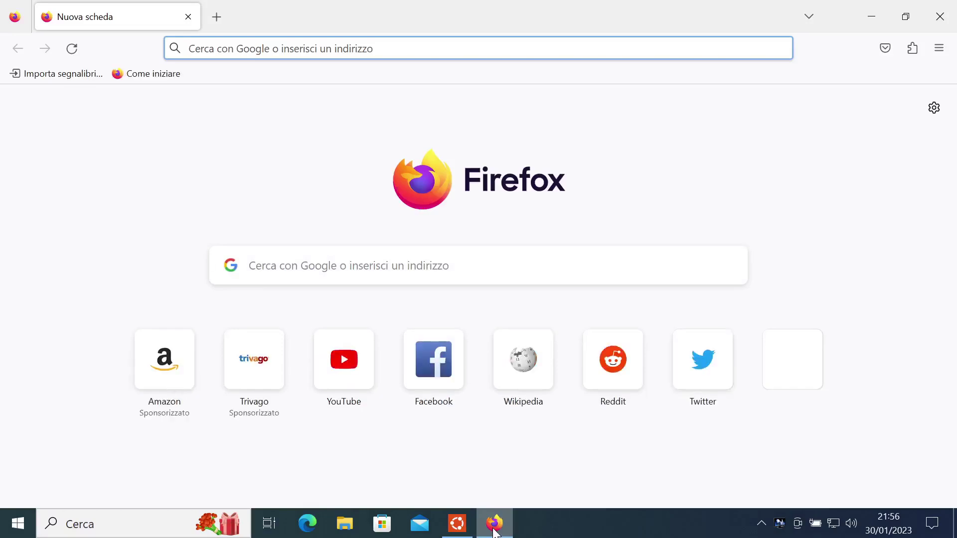
type("172.25.12")
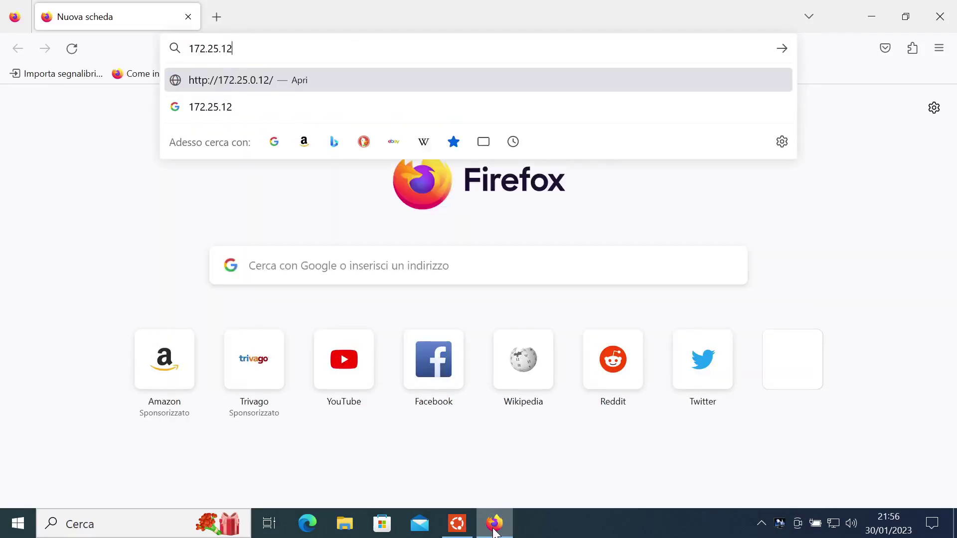
type("0.225")
key("Return")
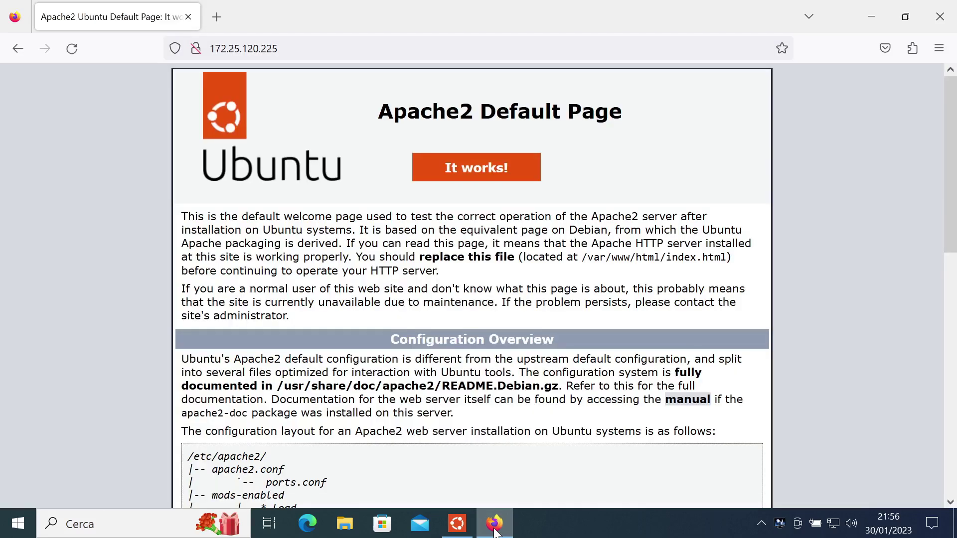
mouse_move(947, 176)
left_mouse_down()
mouse_move(950, 287)
mouse_move(936, 447)
mouse_move(933, 163)
left_mouse_up()
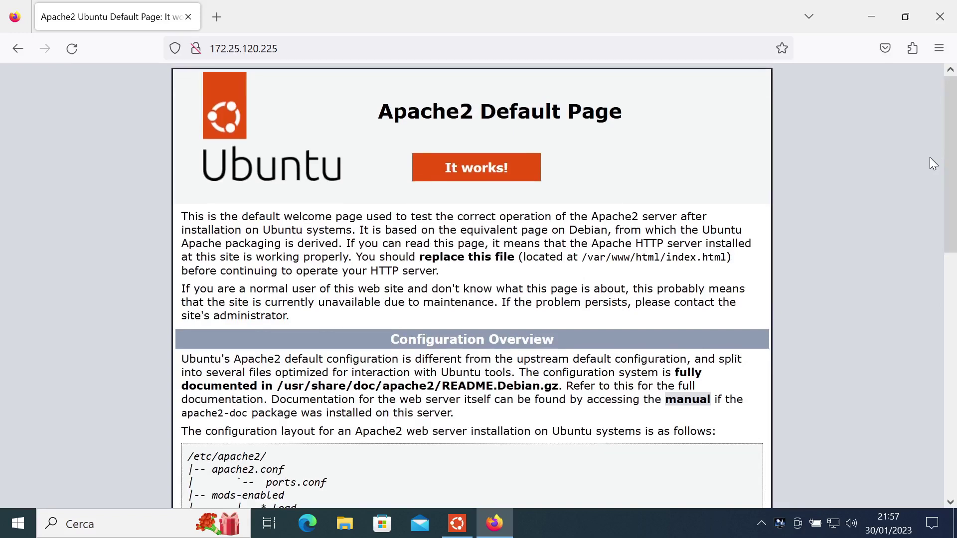
Step: Return to the Ubuntu terminal, shift its window slightly and minimize Firefox
left_click(457, 523)
left_click_drag(542, 86, 575, 92)
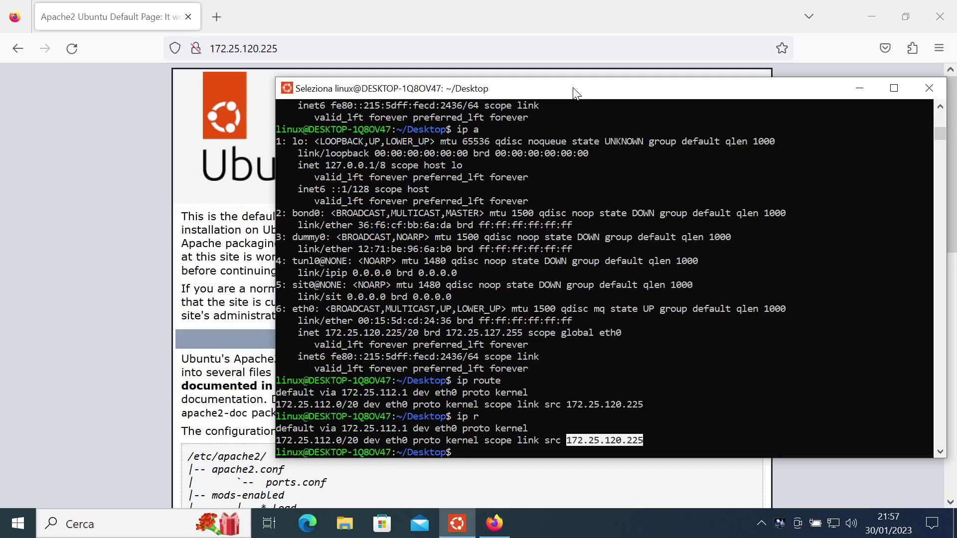
left_click(865, 13)
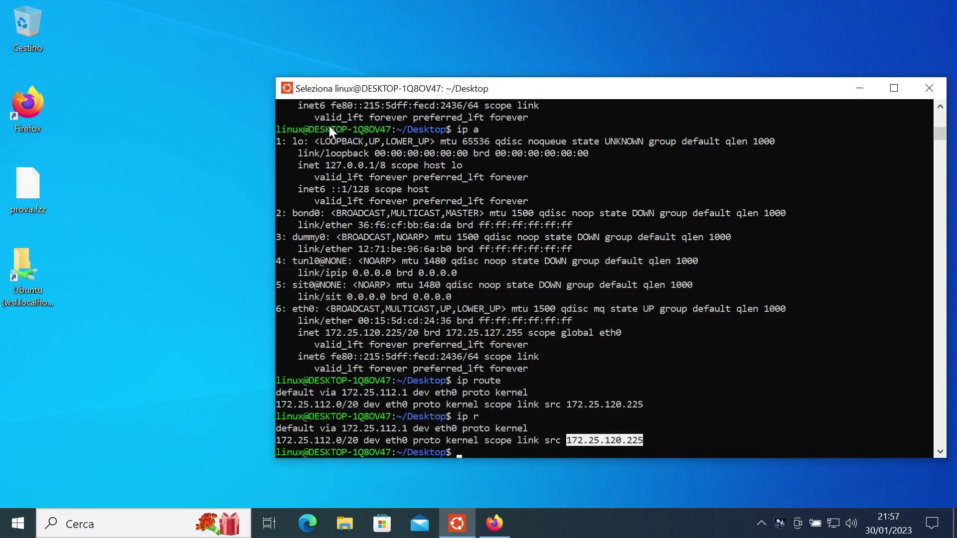
Step: Create a desktop shortcut to Ubuntu's /var/www/html folder in File Explorer and open the folder through it
double_click(25, 269)
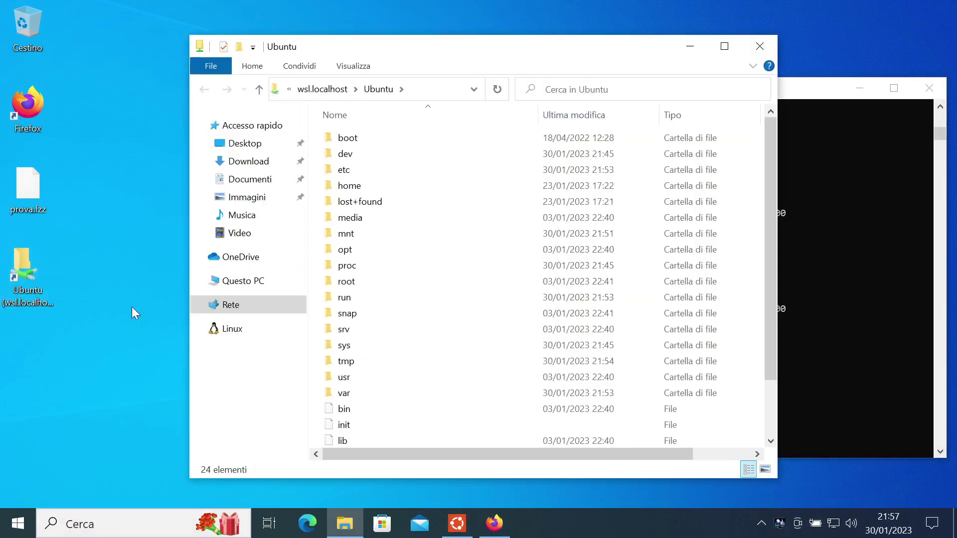
double_click(344, 393)
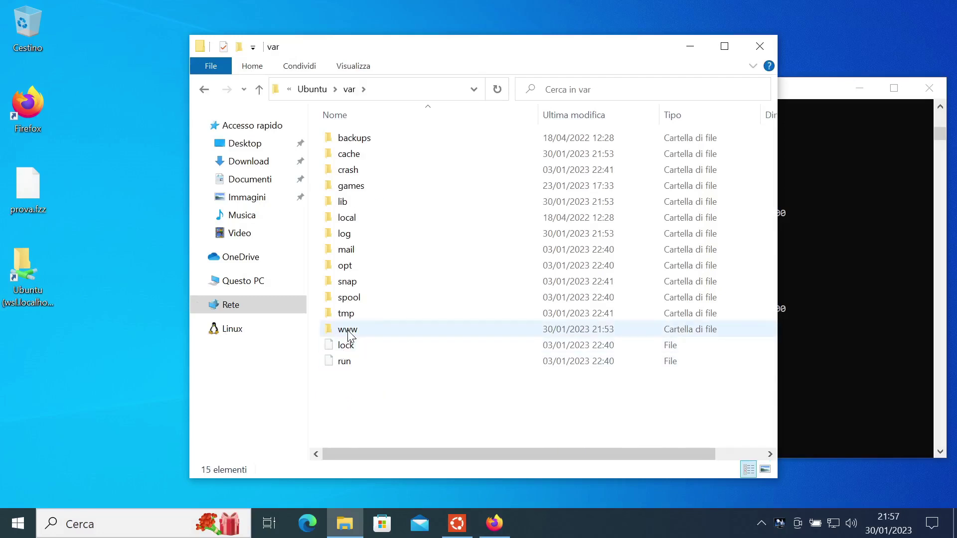
double_click(348, 330)
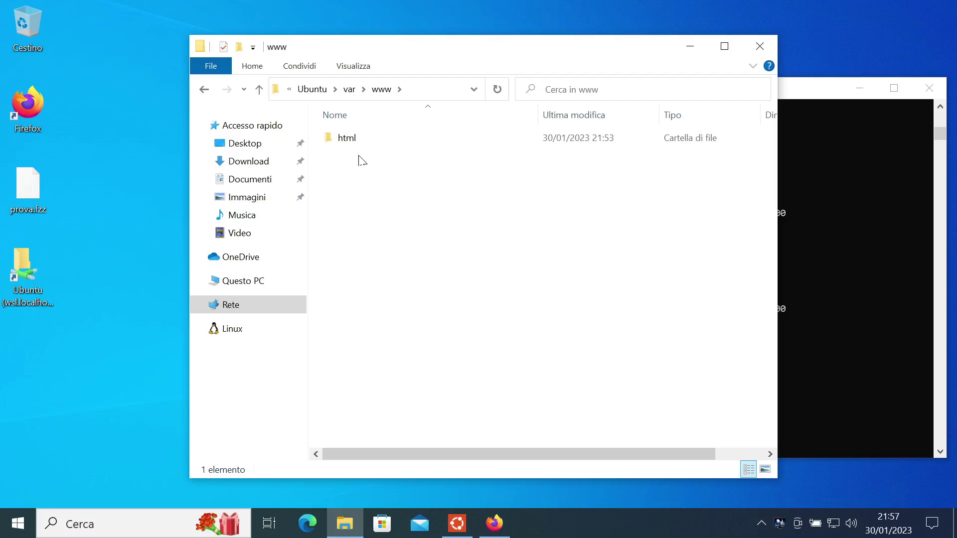
right_click(354, 138)
mouse_move(447, 258)
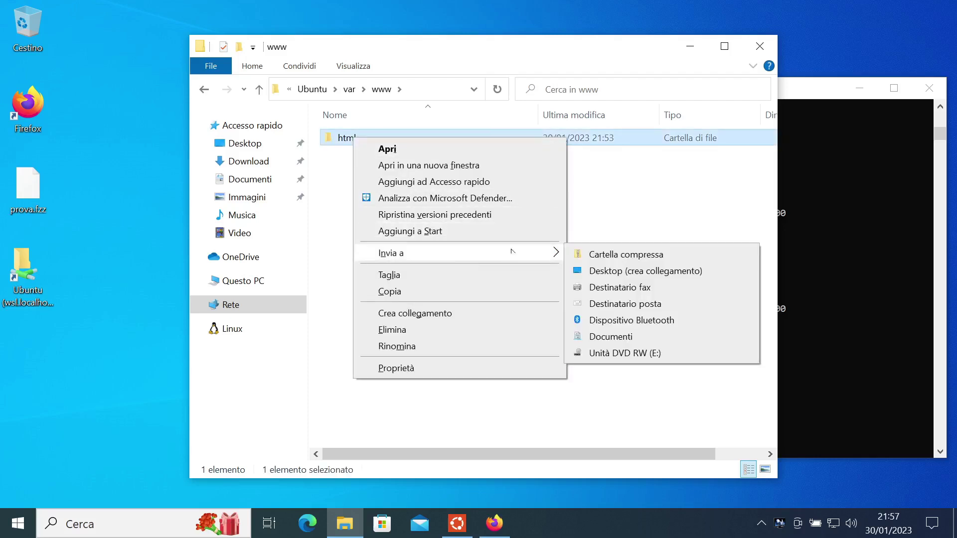
left_click(605, 272)
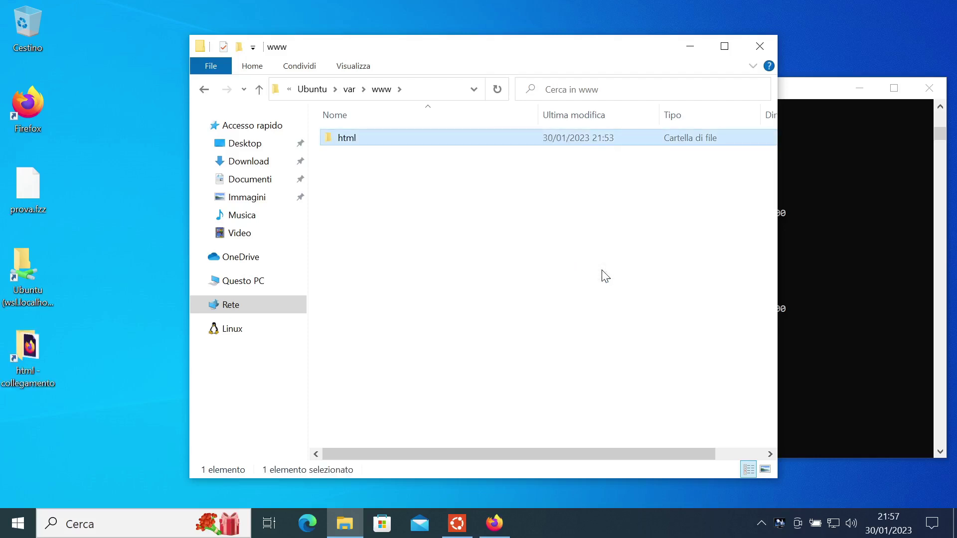
left_click(759, 46)
double_click(23, 345)
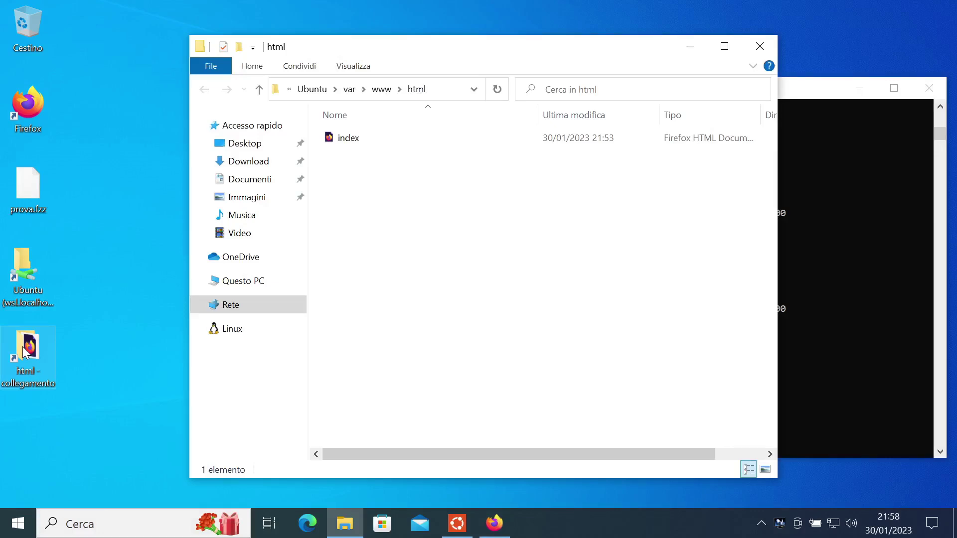
Step: In the Ubuntu terminal, recursively change the owner of /var/www/html to linux using sudo chown
left_click(814, 394)
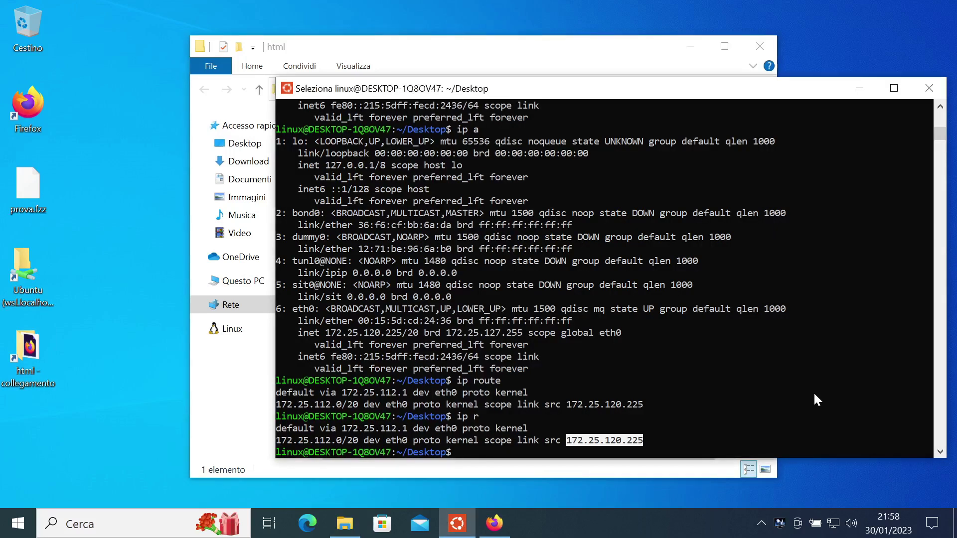
type("sud")
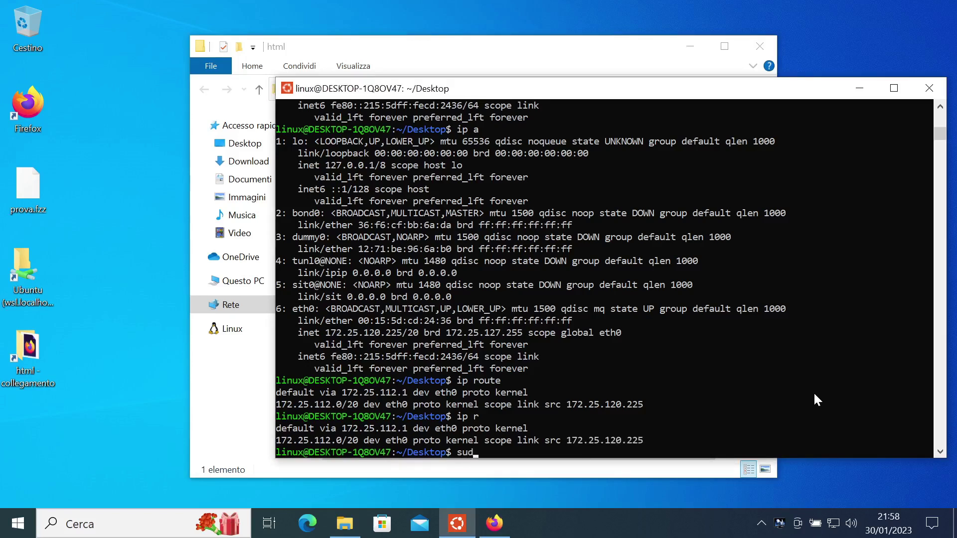
type("o chown -R linux /var/www/html")
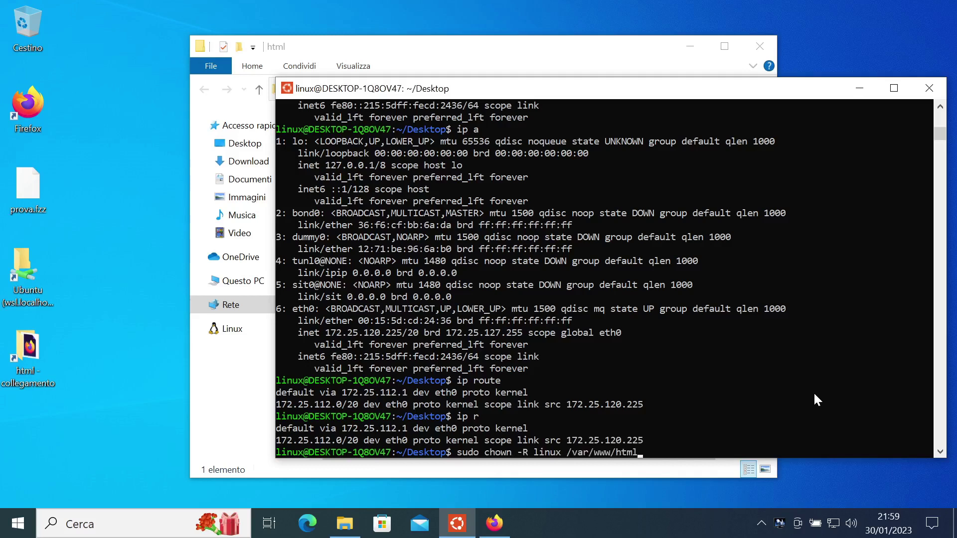
key("Return")
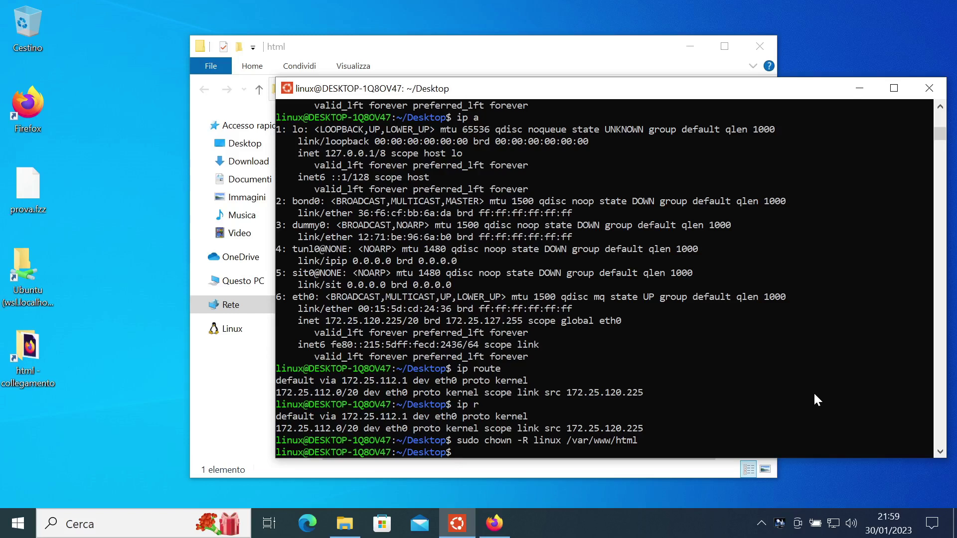
Step: Switch to the html folder in File Explorer and turn off hiding extensions for known file types in the folder options
left_click(605, 49)
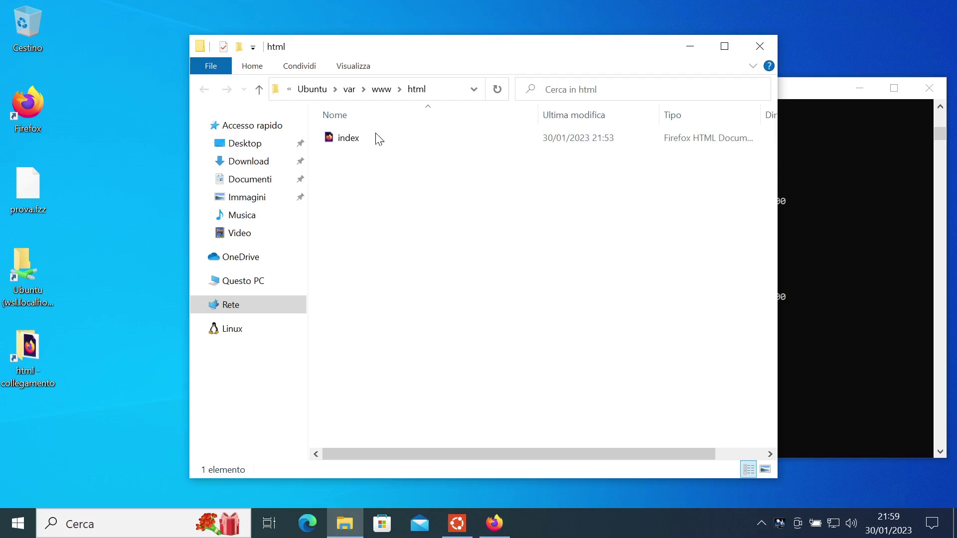
left_click(363, 66)
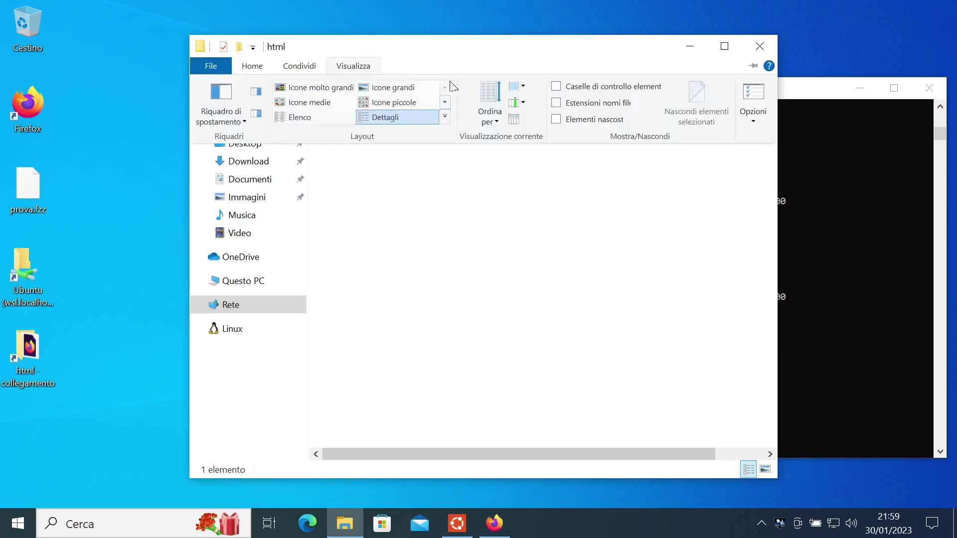
left_click(754, 121)
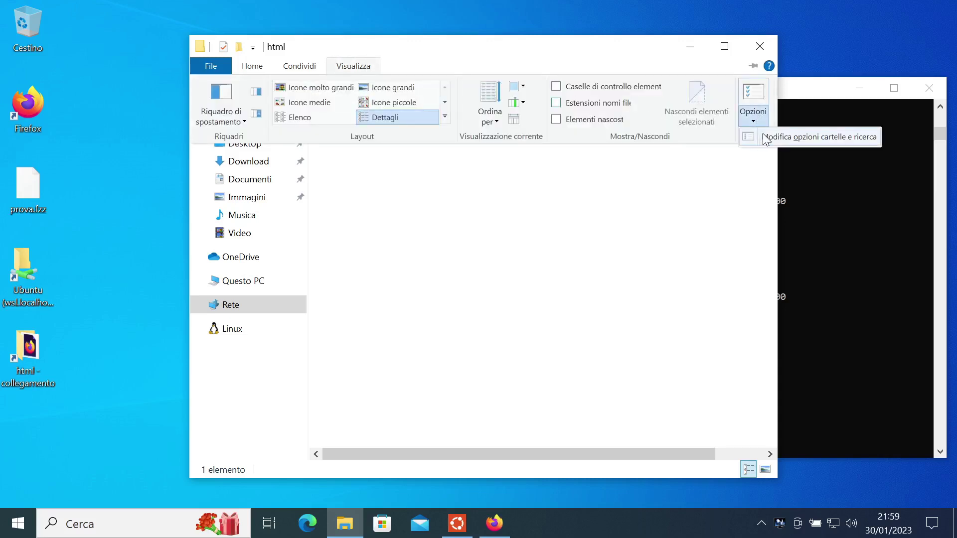
left_click(766, 137)
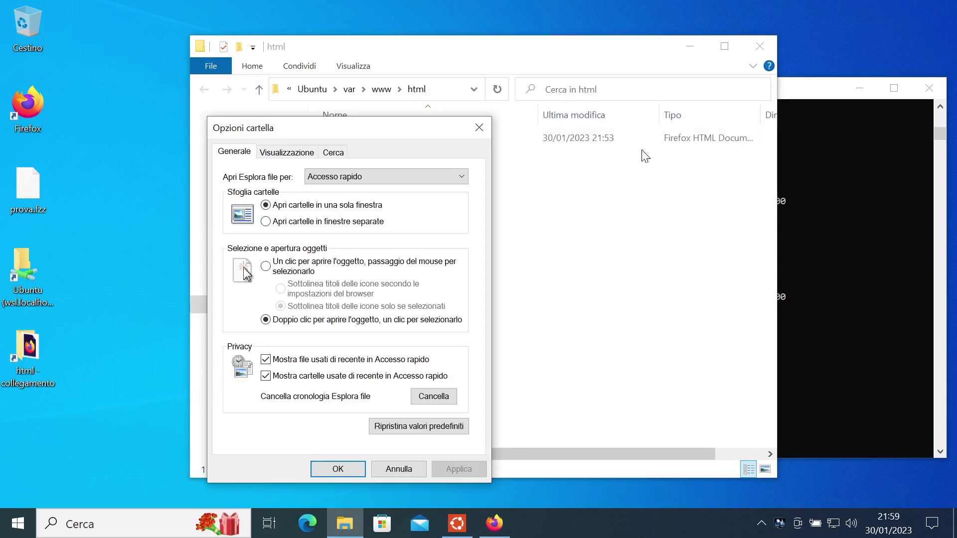
left_click(297, 155)
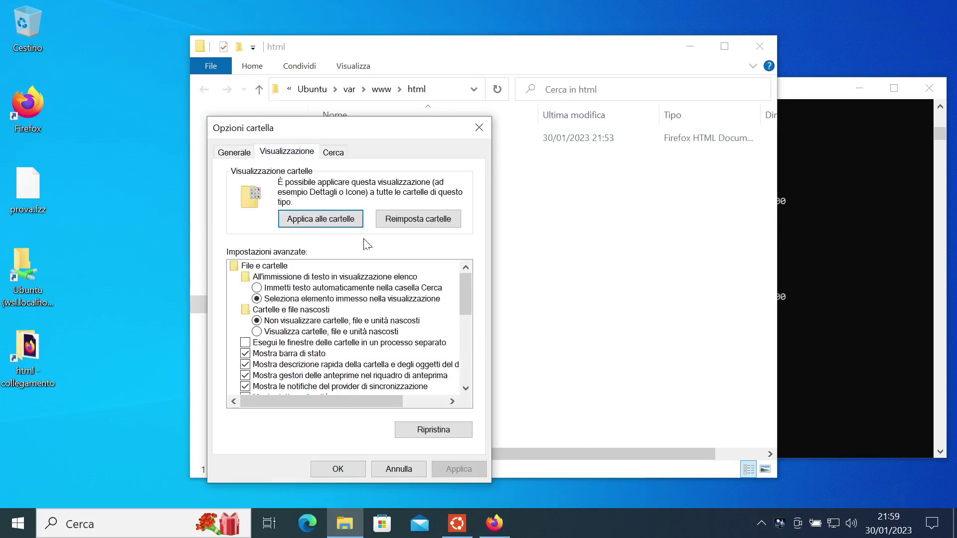
left_click_drag(466, 297, 459, 334)
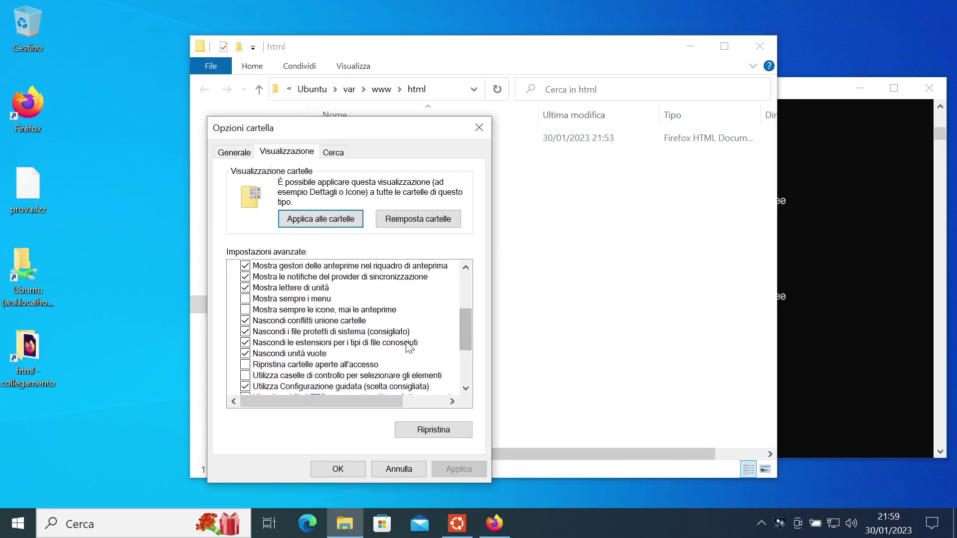
left_click(405, 343)
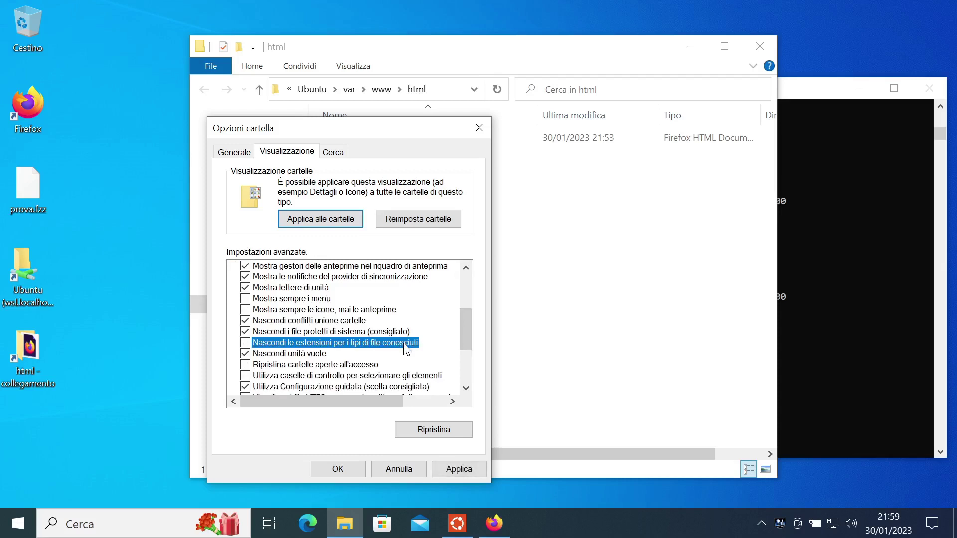
left_click(478, 471)
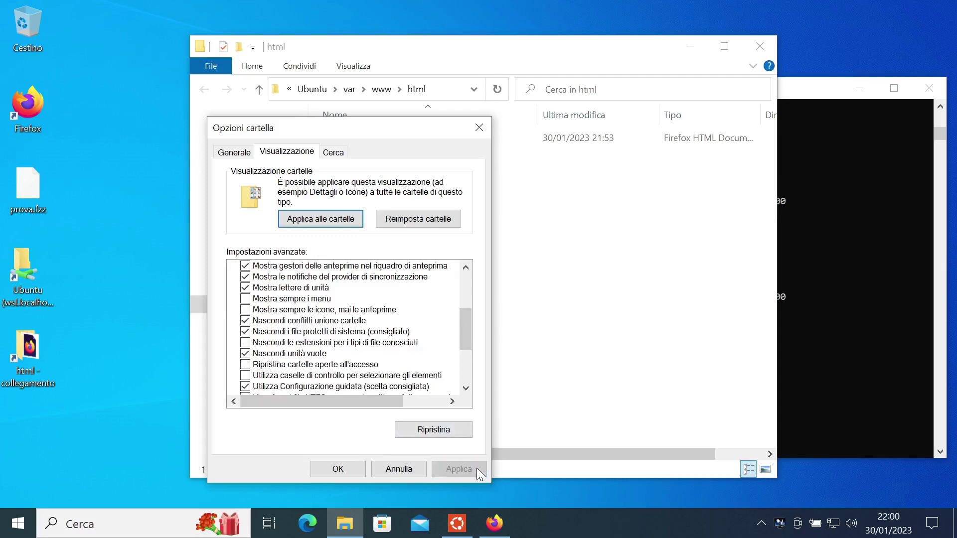
left_click(337, 468)
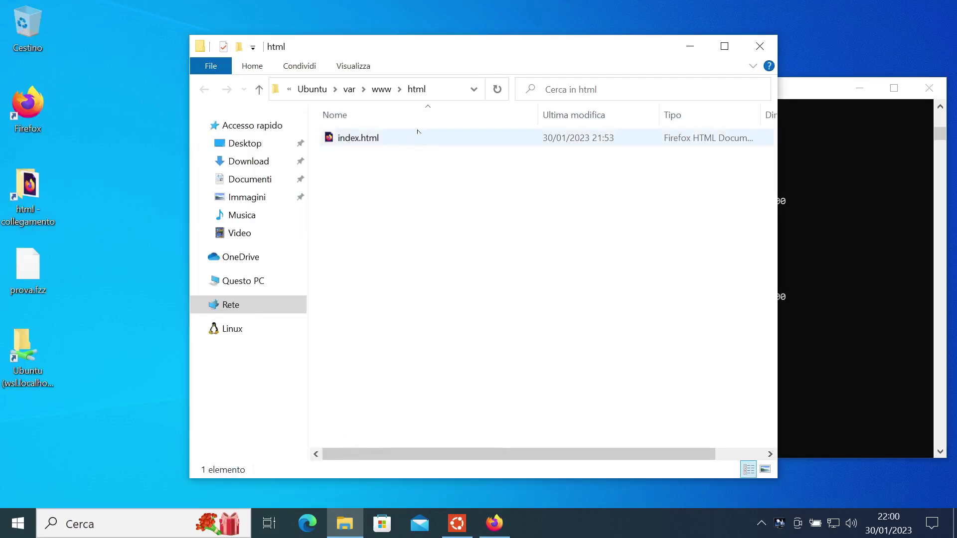
Step: Create a text document in the html folder and name it info.php, accepting the extension change
right_click(390, 182)
mouse_move(538, 340)
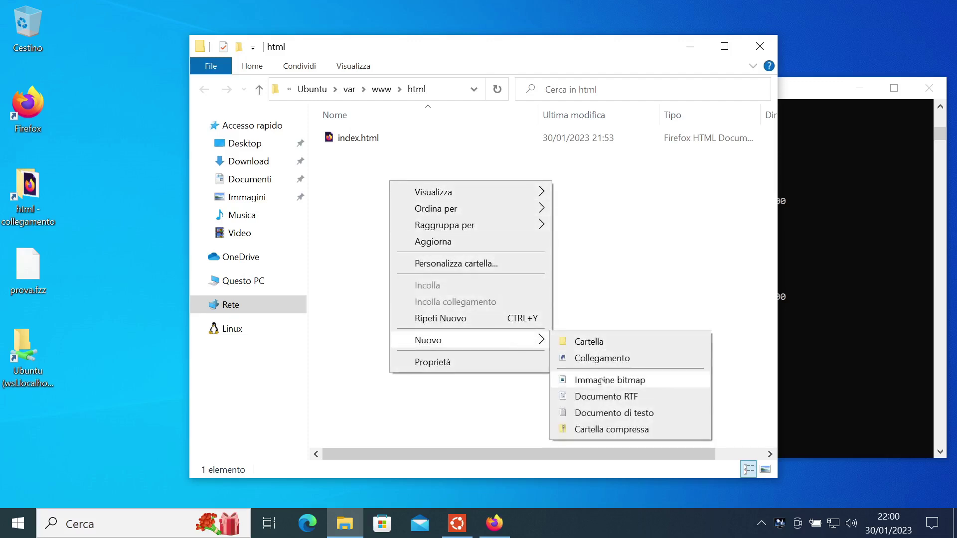
left_click(605, 411)
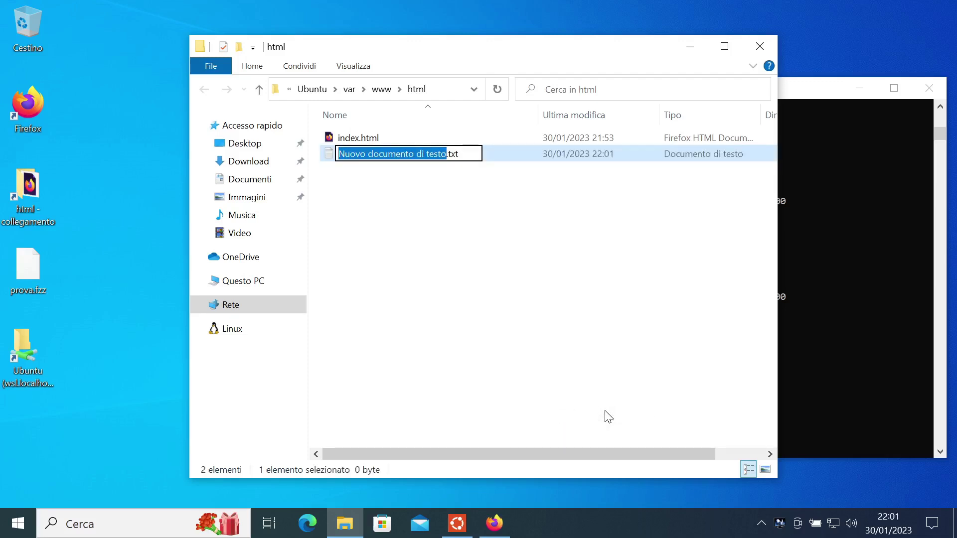
type("info.php")
key("BackSpace")
key("BackSpace")
key("BackSpace")
key("BackSpace")
key("Return")
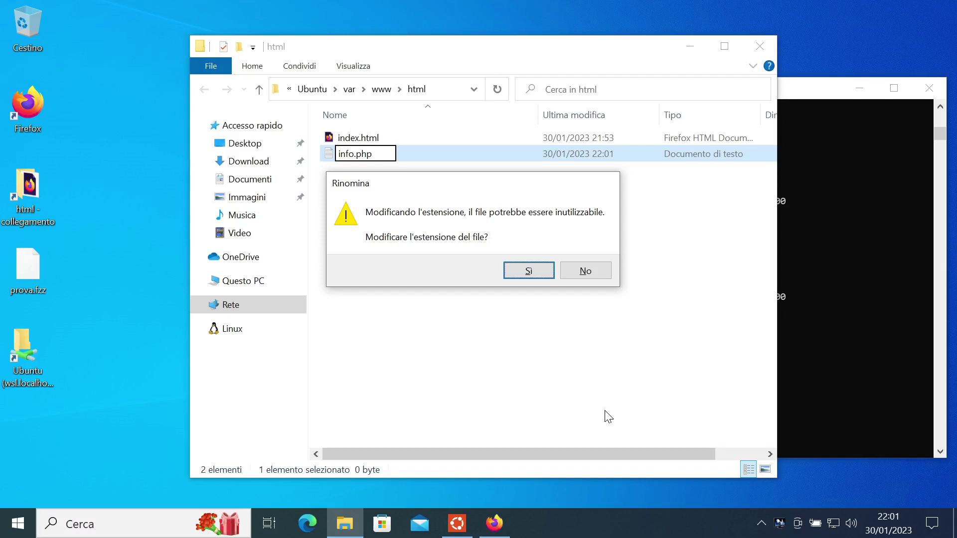
left_click(529, 273)
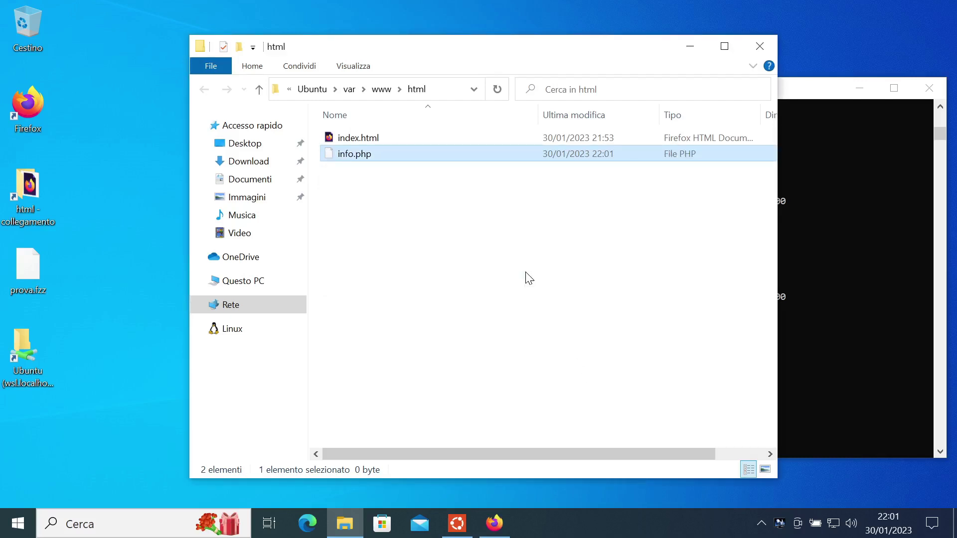
Step: Open info.php with Blocco note, keeping it as the default app for .php files
right_click(387, 153)
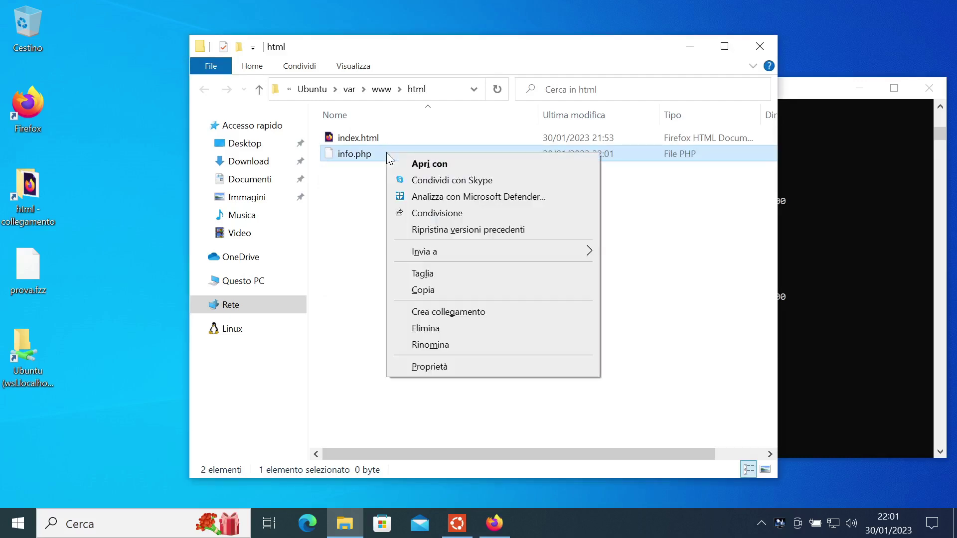
left_click(446, 163)
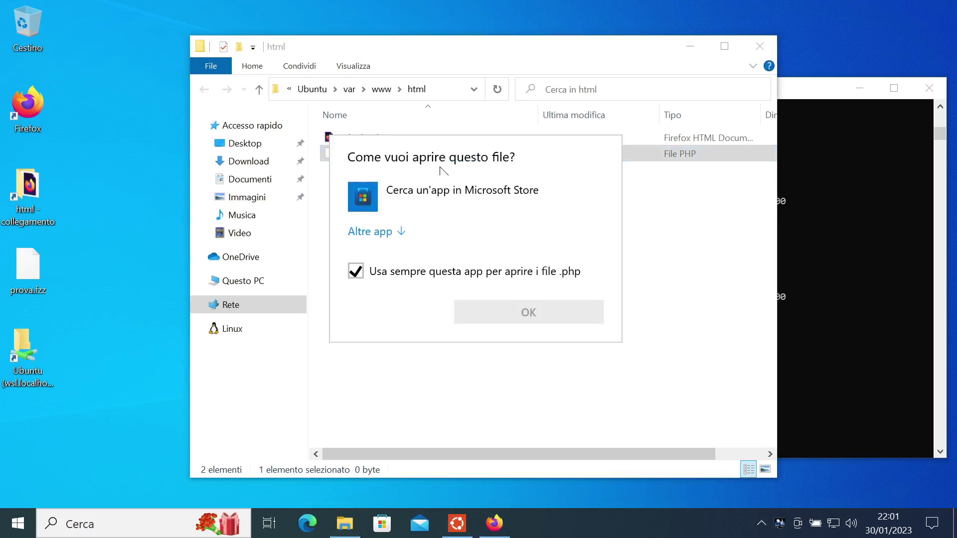
left_click(402, 232)
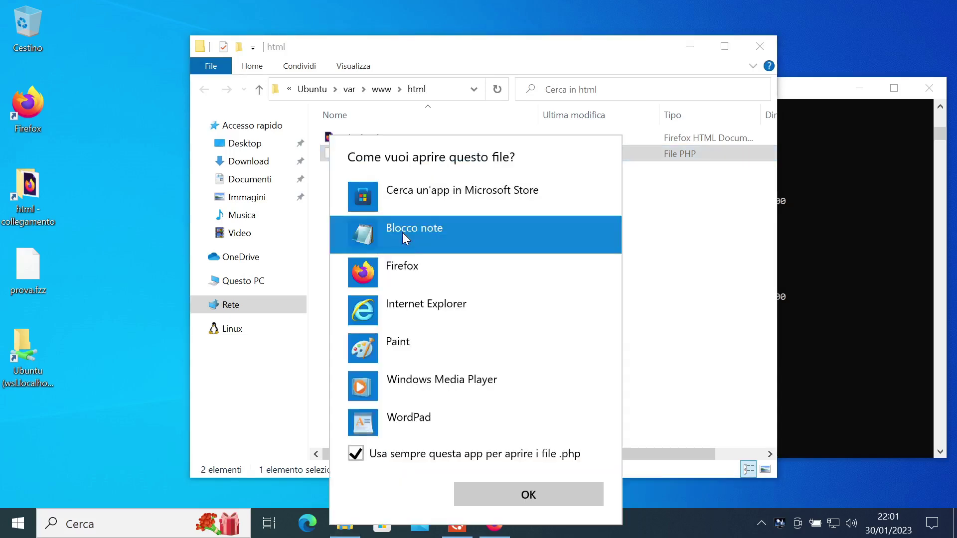
left_click(531, 492)
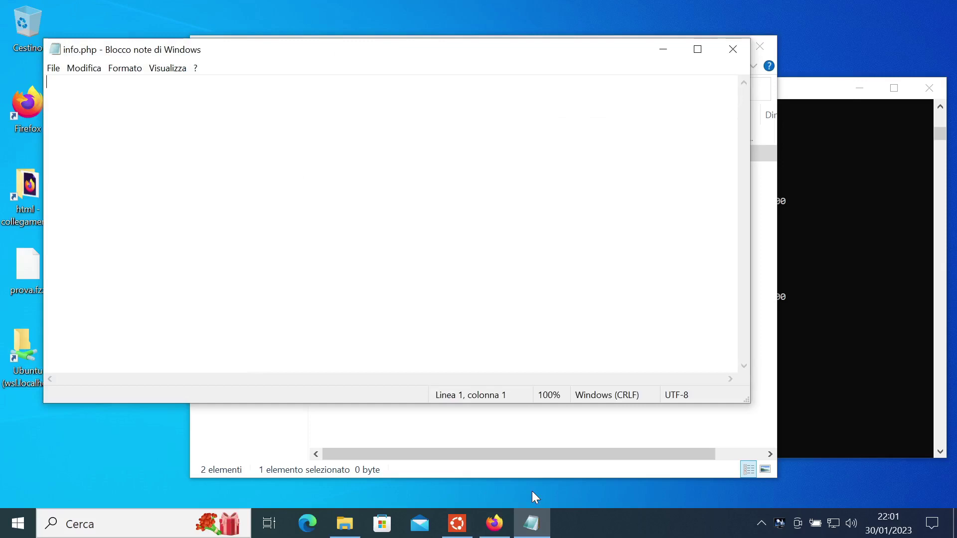
Step: Write a PHP script in info.php that calls phpinfo(); between <?php and ?>, save the file and close Blocco note
type("<?php")
key("Return")
type("phpinfo();")
key("Return")
type("?>")
key("Return")
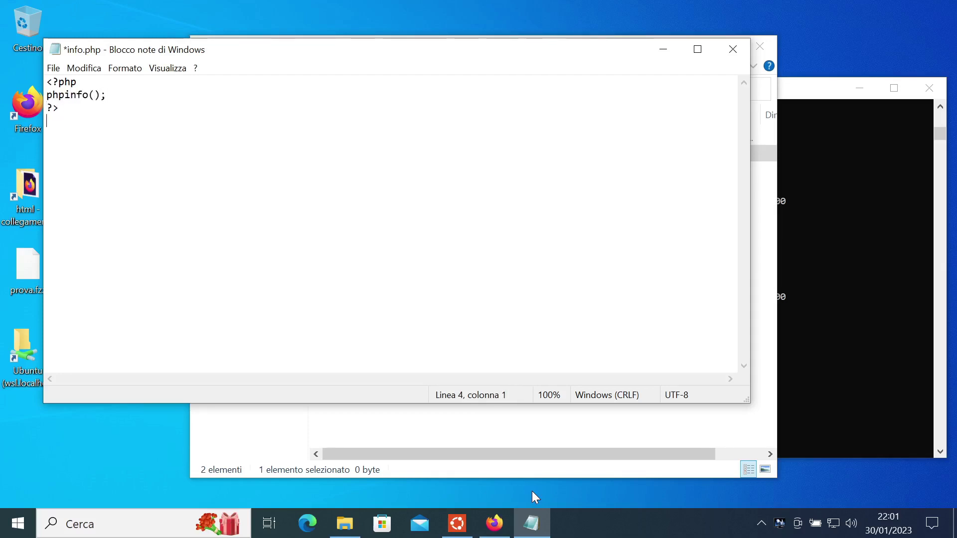
left_click(54, 68)
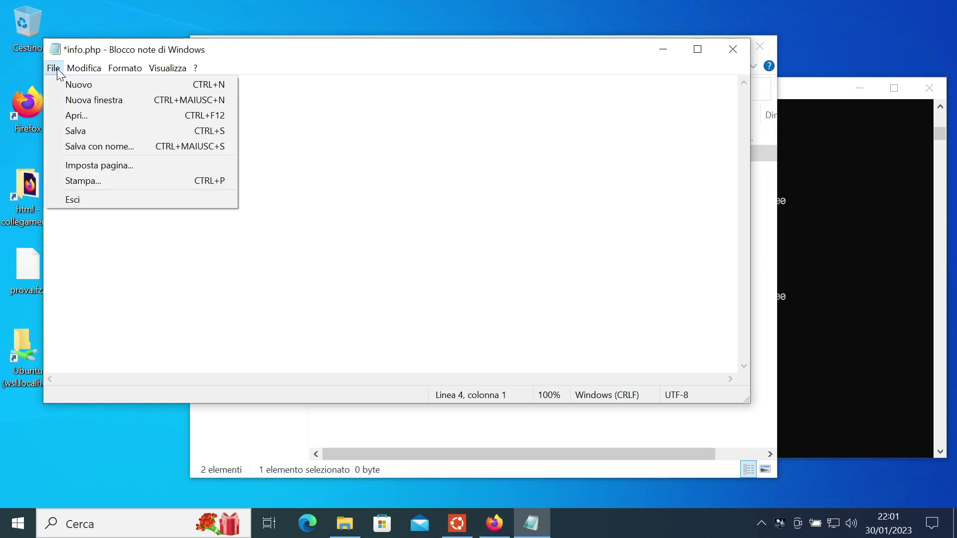
left_click(69, 130)
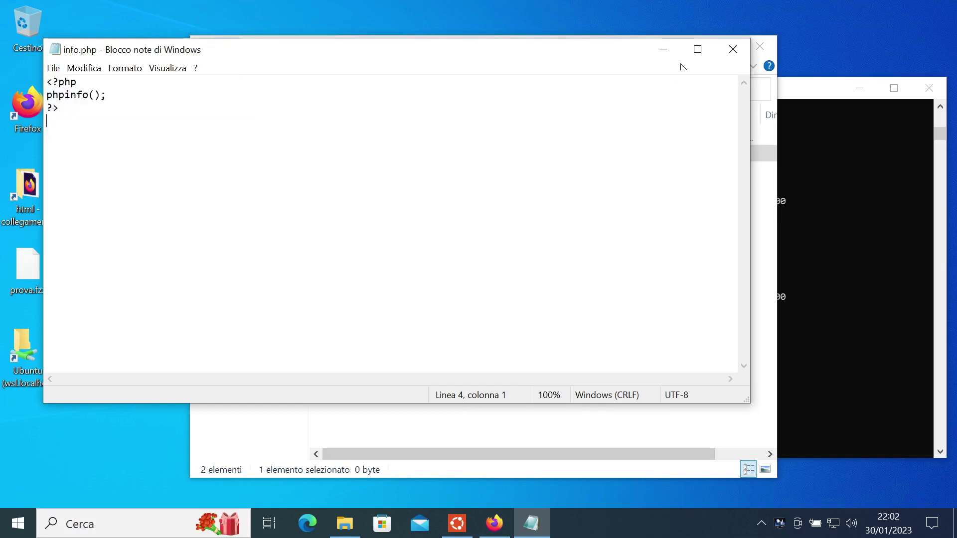
left_click(732, 49)
Step: Switch to Firefox and open 172.25.120.225/info.php to view the PHP information page
left_click(494, 523)
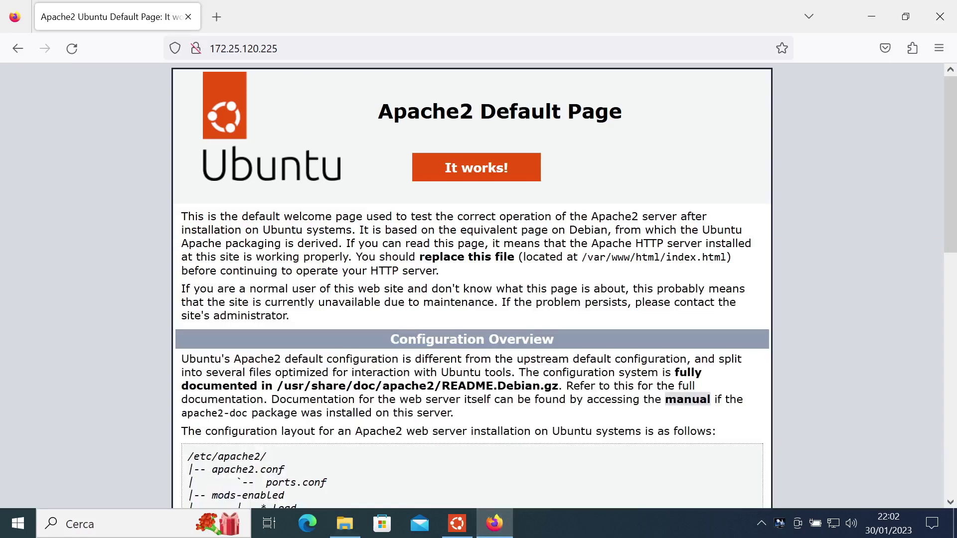
left_click(279, 49)
type("/info.php")
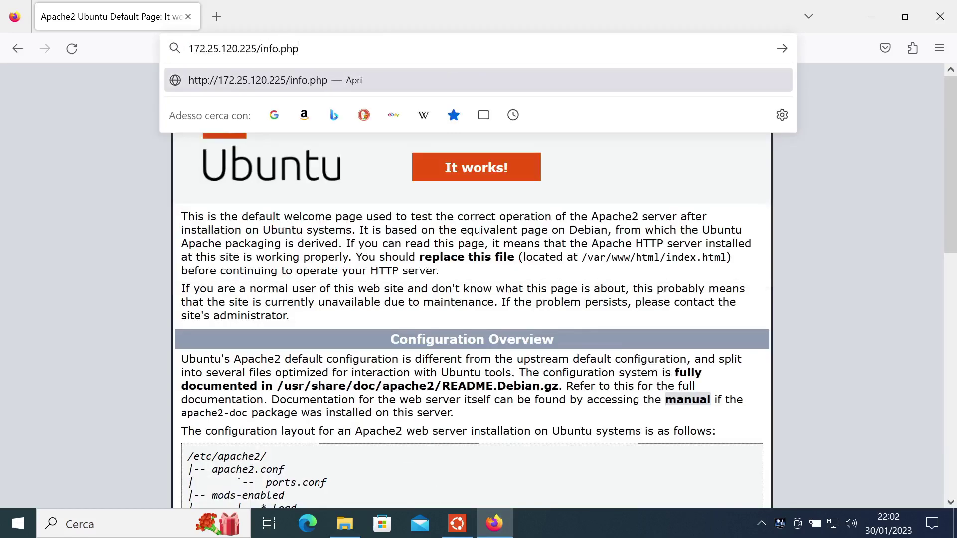
key("Return")
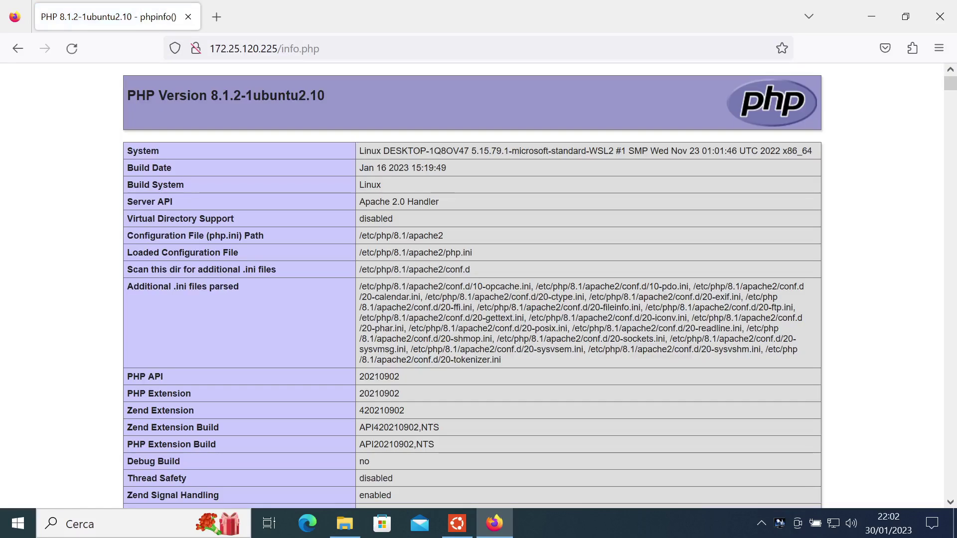
left_click_drag(950, 85, 902, 85)
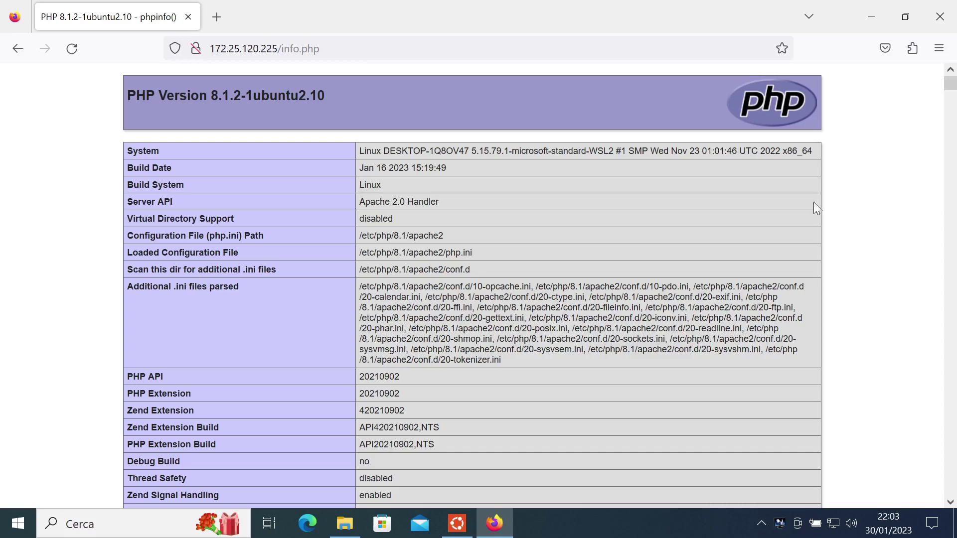
Step: Return to the Ubuntu terminal and list the network interfaces and their addresses with ip a
left_click(457, 523)
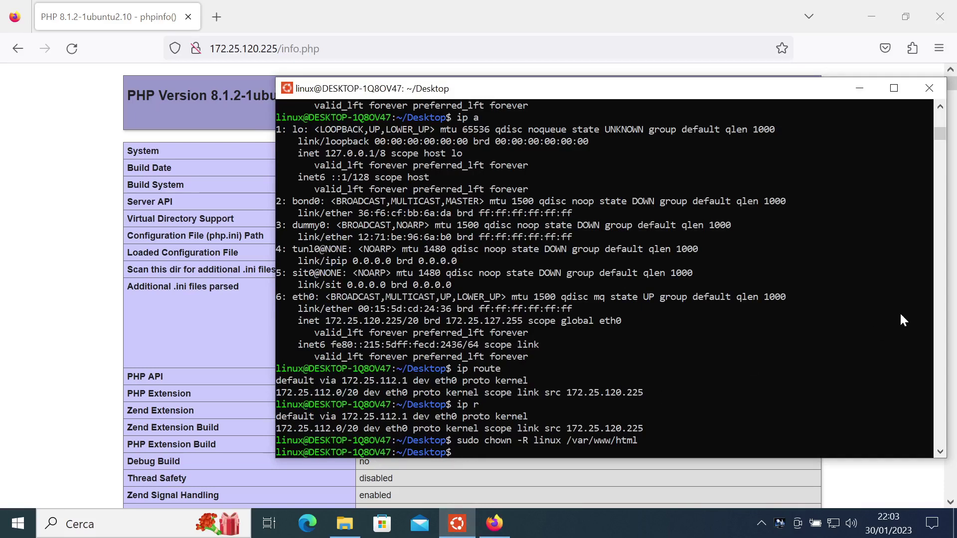
type("ip a")
key("Return")
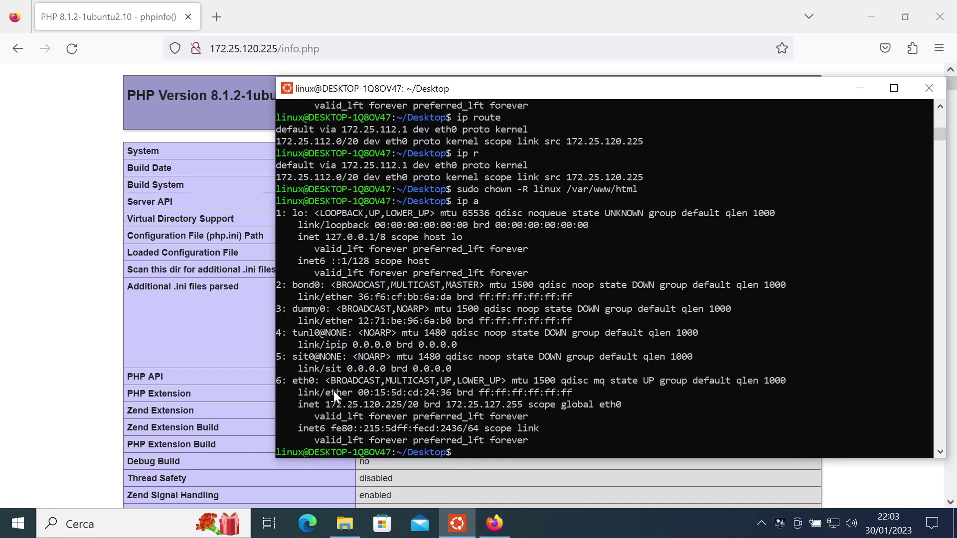
Step: View the network adapters, including vEthernet (WSL), through the Windows network settings, and close both windows
left_click(15, 523)
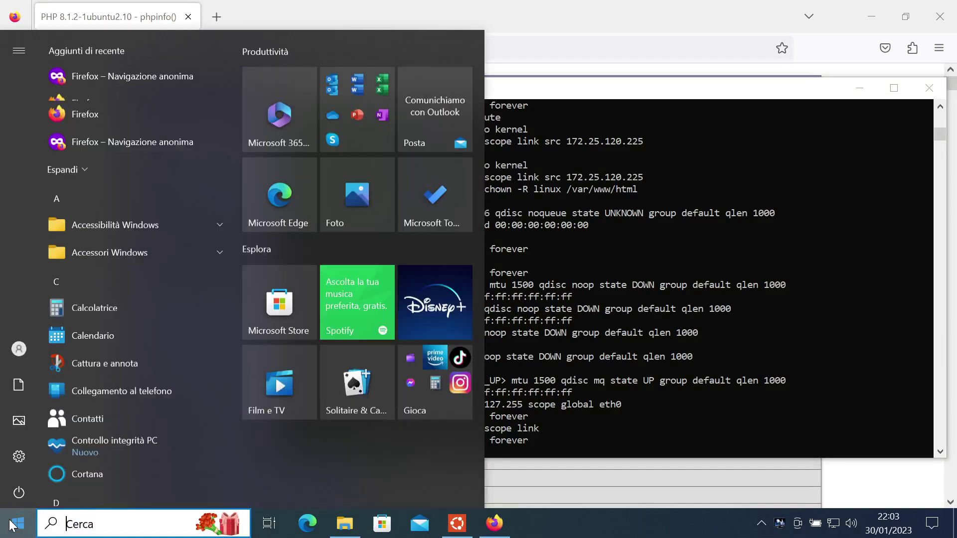
left_click(19, 454)
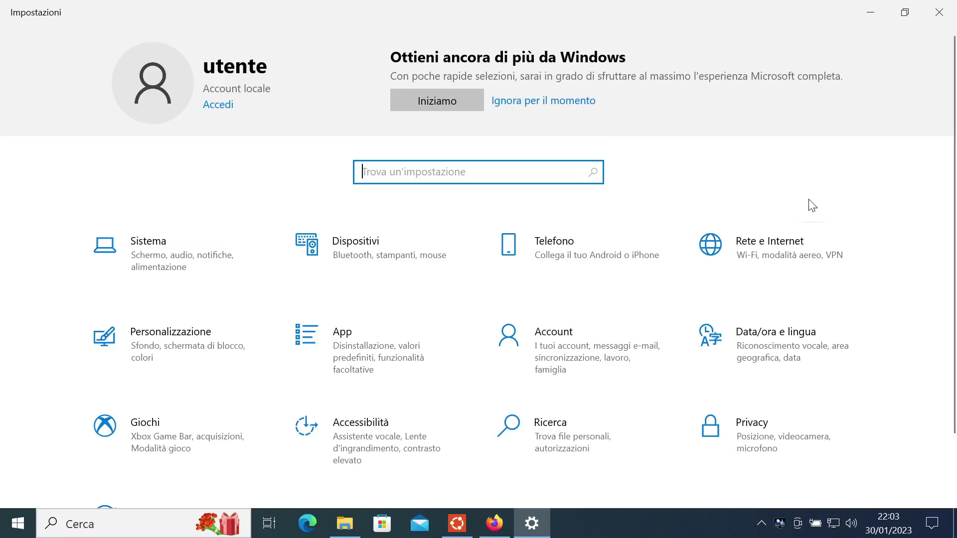
left_click(777, 255)
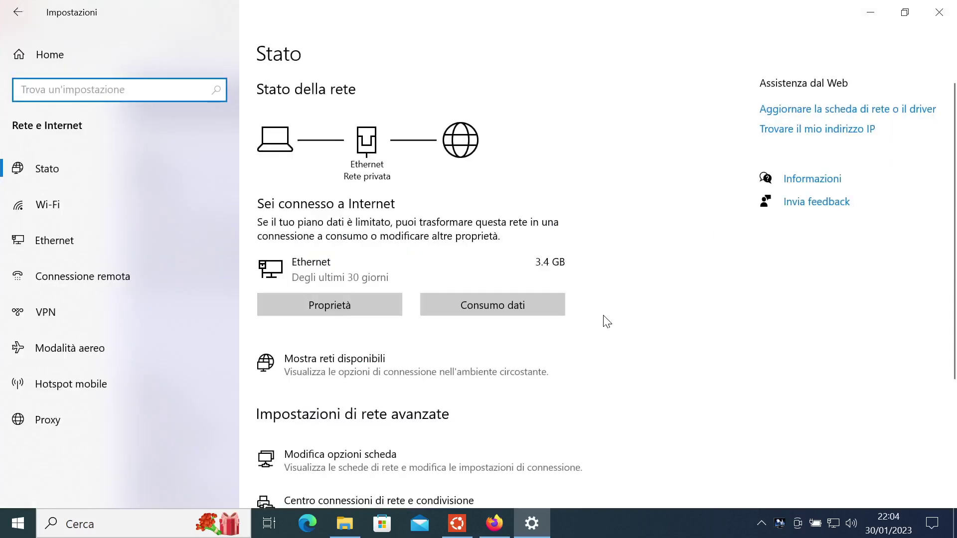
left_click(297, 457)
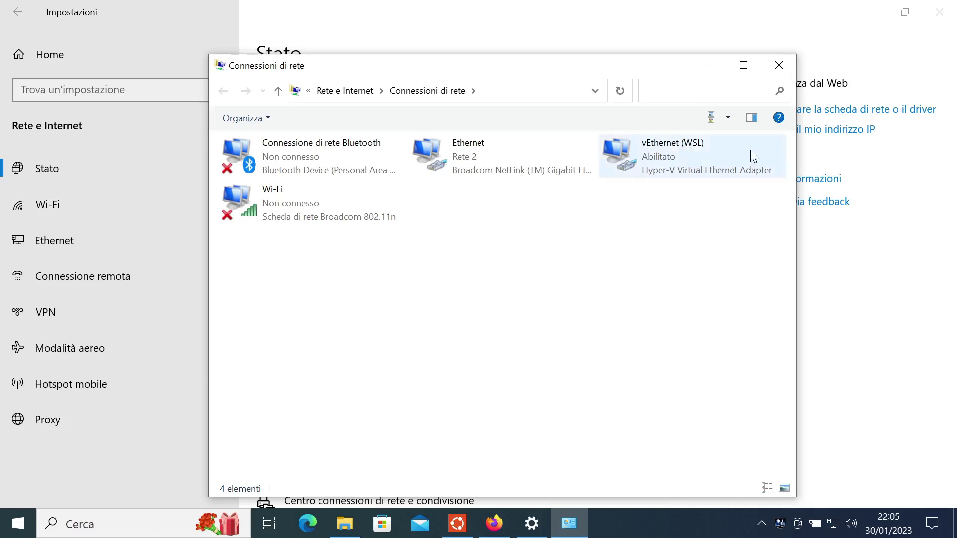
left_click(780, 65)
left_click(938, 14)
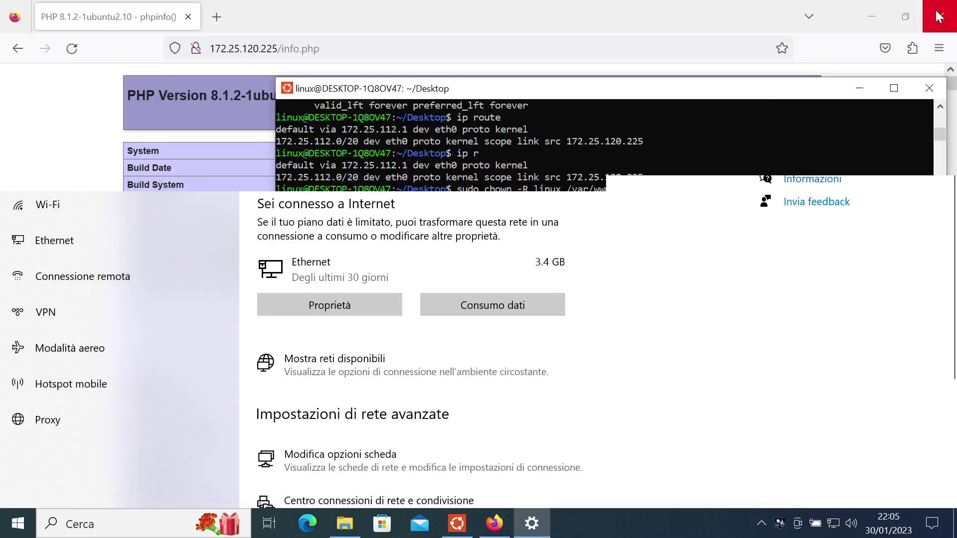